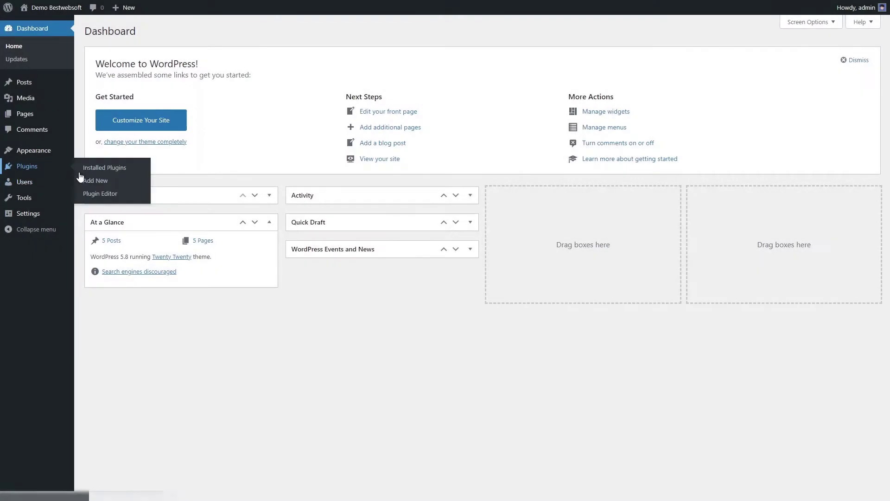
Search the plugin directory for "gallery by bestwebsoft" and install the Gallery by BestWebSoft plugin
left_click(88, 181)
left_click(751, 54)
type("gallery by bestwebsoft")
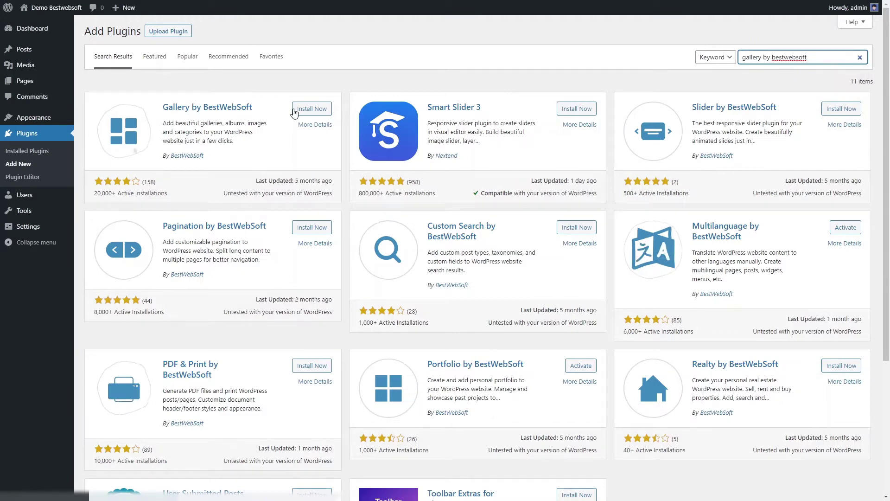
left_click(294, 111)
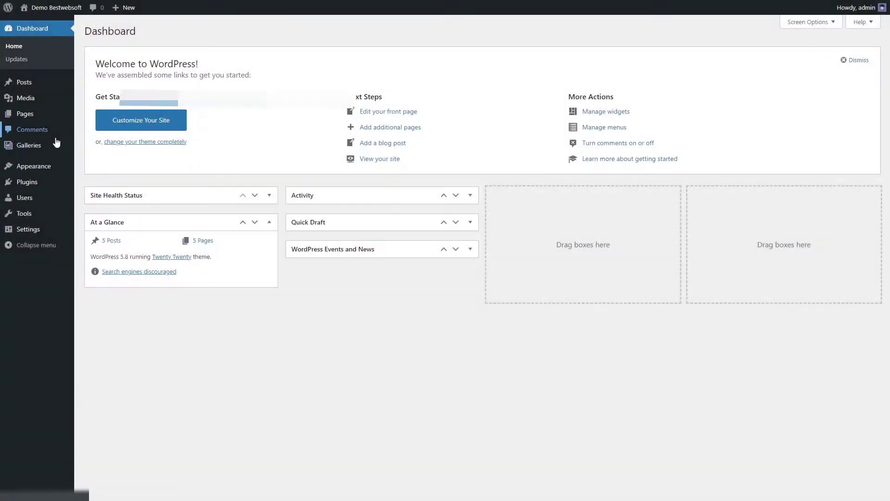
Start a new gallery titled "Cubs" with "OhWow!" as its description text
mouse_move(50, 153)
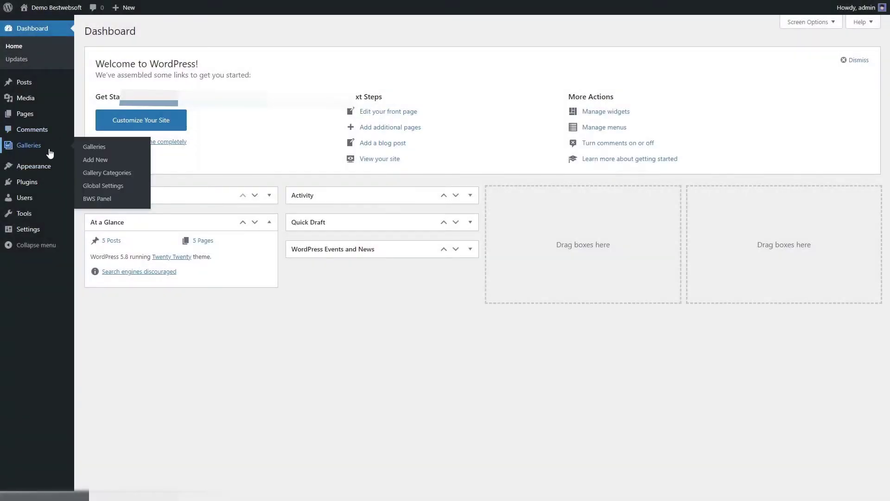
left_click(96, 159)
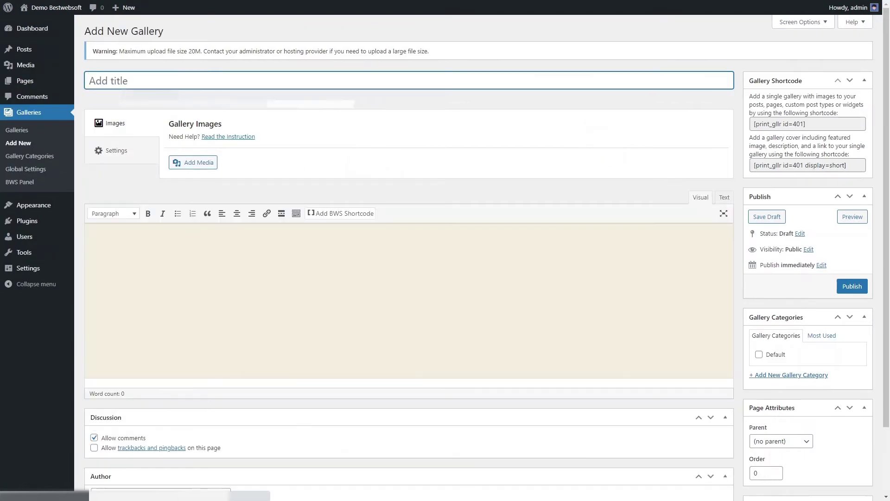
type("Cubs")
left_click(196, 250)
type("OhWow!")
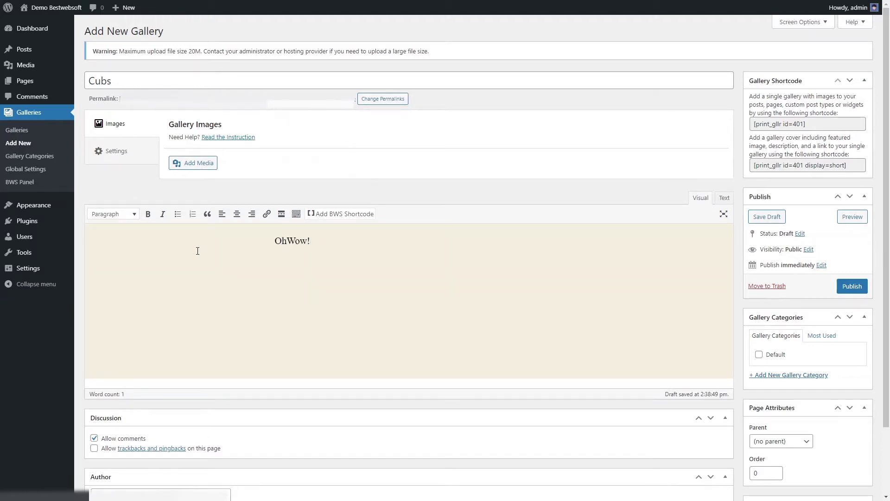
scroll(532, 287, "down", 2)
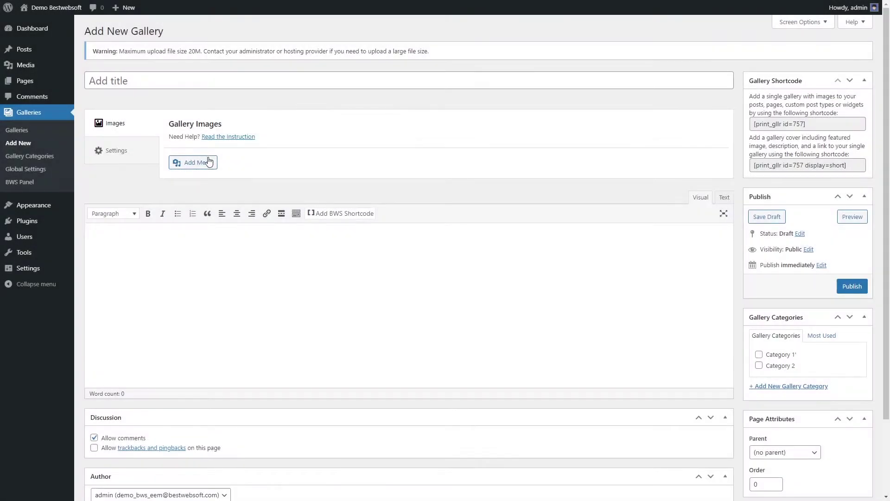
Upload the six image files 111 through 666 from the Downloads folder to the gallery
left_click(206, 160)
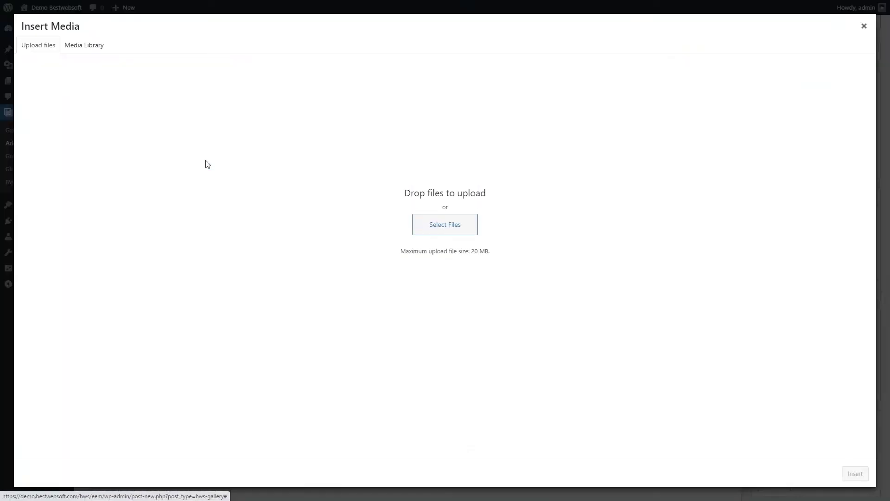
left_click(470, 223)
left_click(205, 106)
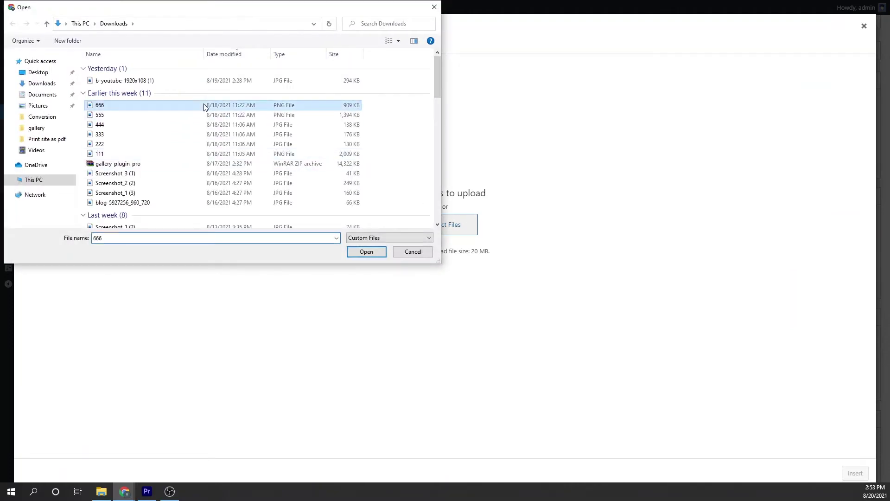
left_click(173, 155, "shift")
left_click(376, 253)
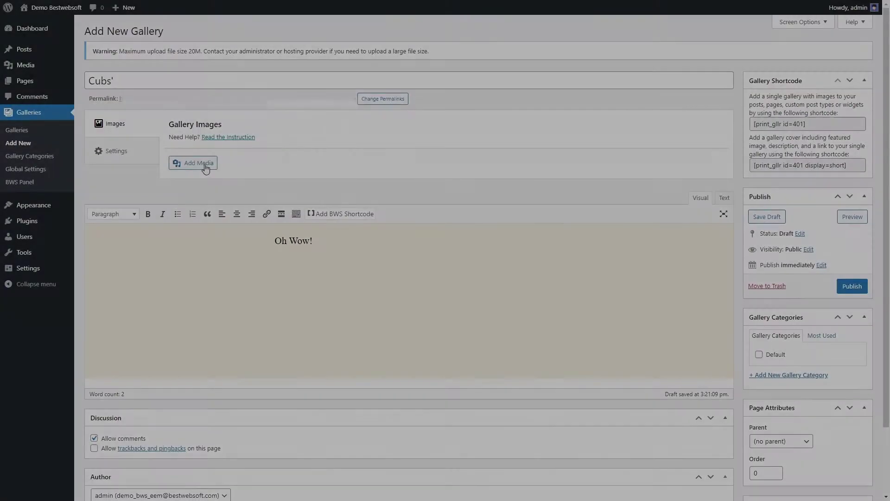
Insert the DJ, drummer, guitar case, headphones, disco and acoustic guitar images from the Media Library into the gallery
left_click(191, 163)
left_click(94, 46)
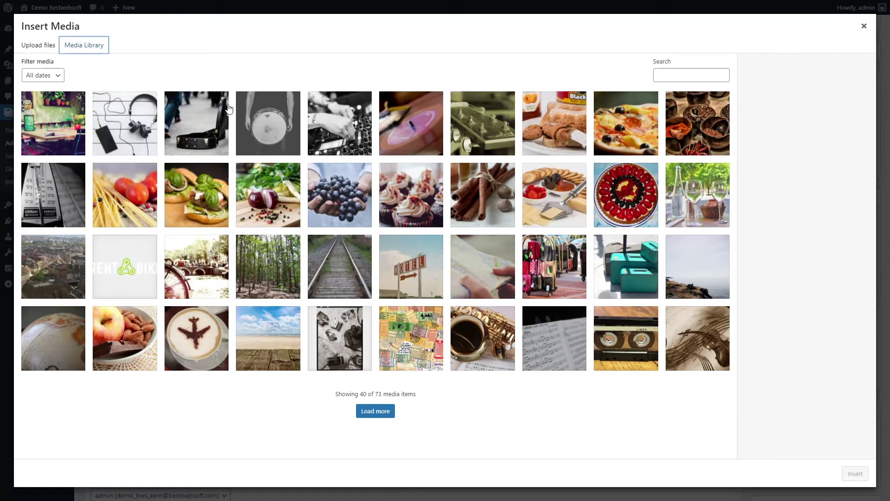
left_click(319, 97)
left_click(275, 106)
left_click(196, 117)
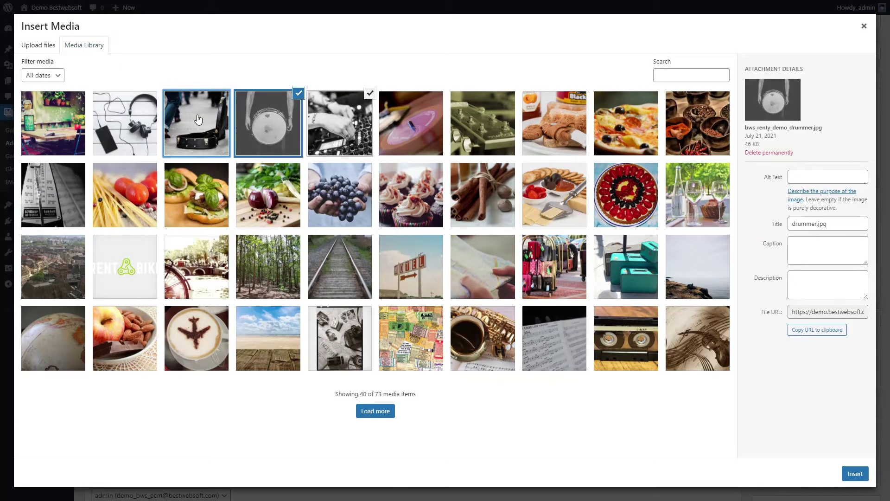
left_click(132, 129)
left_click(382, 122)
left_click(488, 119)
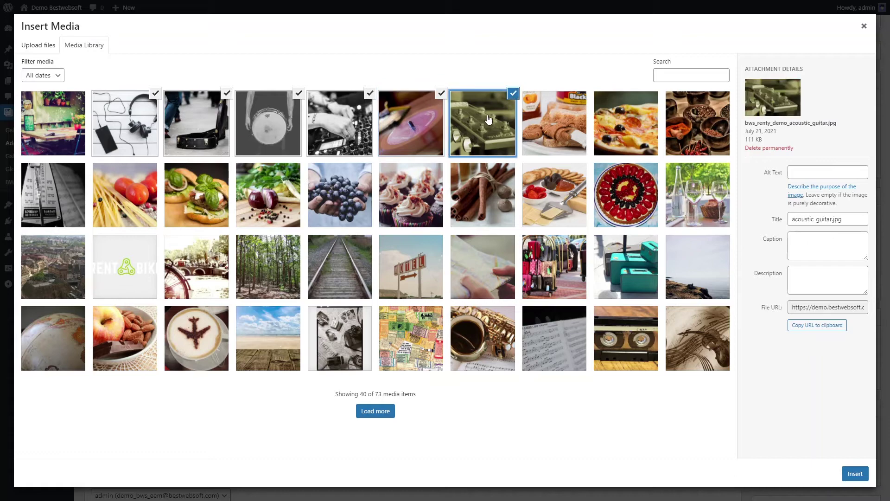
left_click(855, 473)
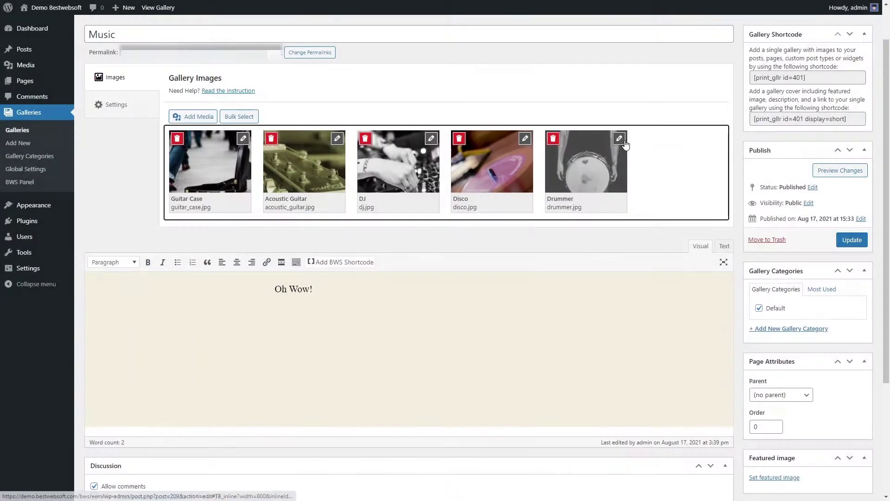
Retitle the Drummer image "Hands and Drumm" with a description starting "Drum", and open the drummer image on the published Music gallery
left_click(626, 138)
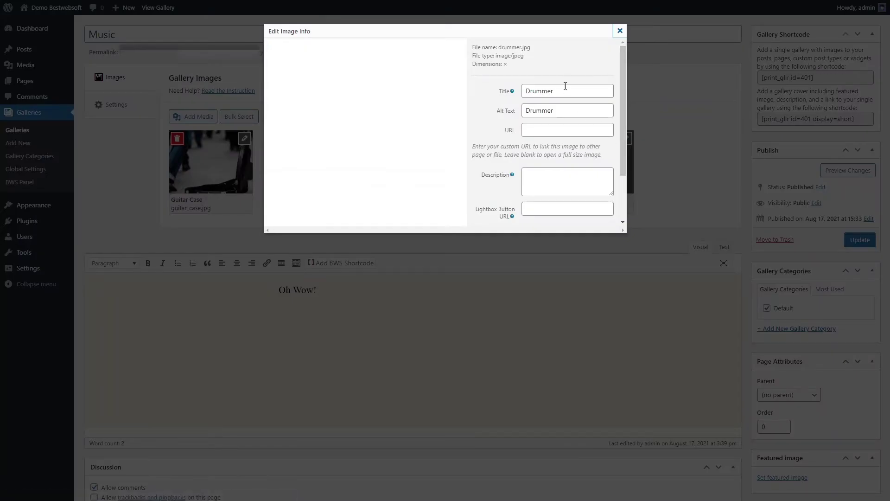
left_click_drag(564, 91, 458, 121)
type("Ha")
left_click(548, 188)
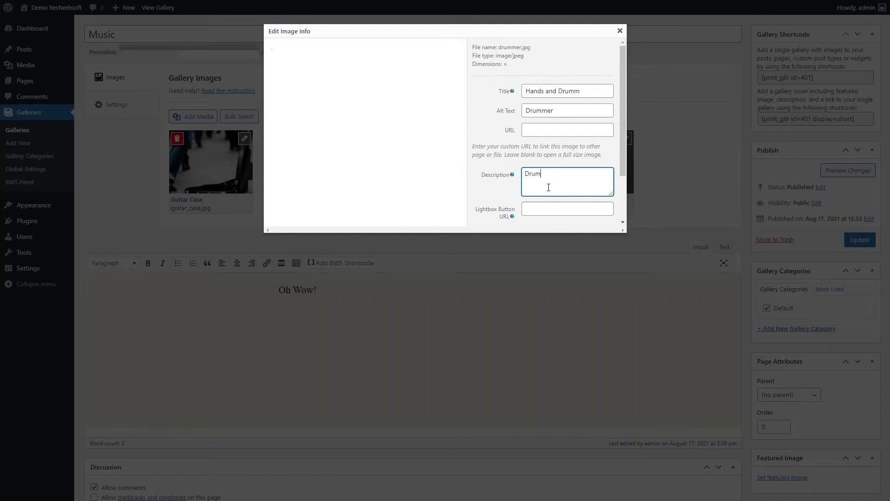
left_click(490, 130)
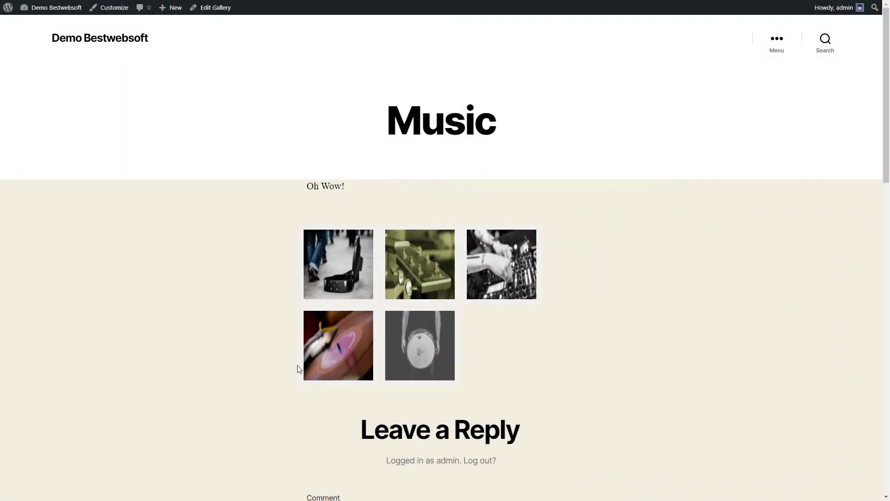
left_click(401, 353)
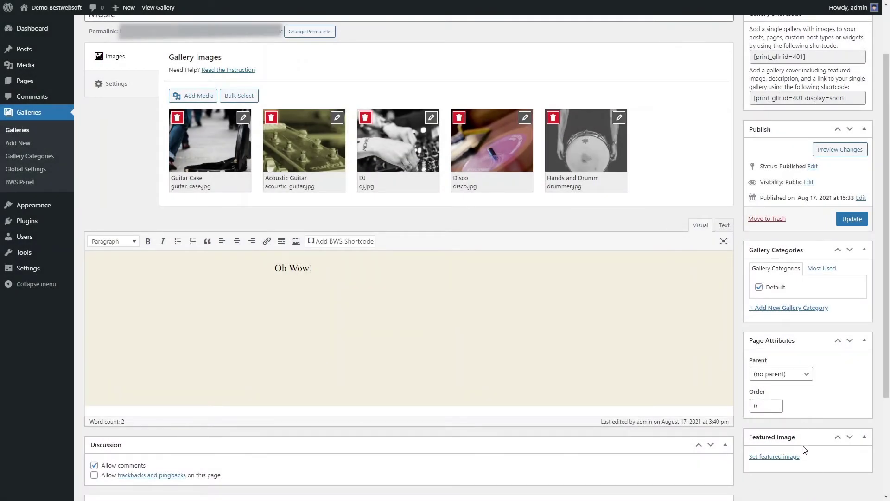
Set the drummer image from the Media Library as the Music gallery's featured image
left_click(754, 459)
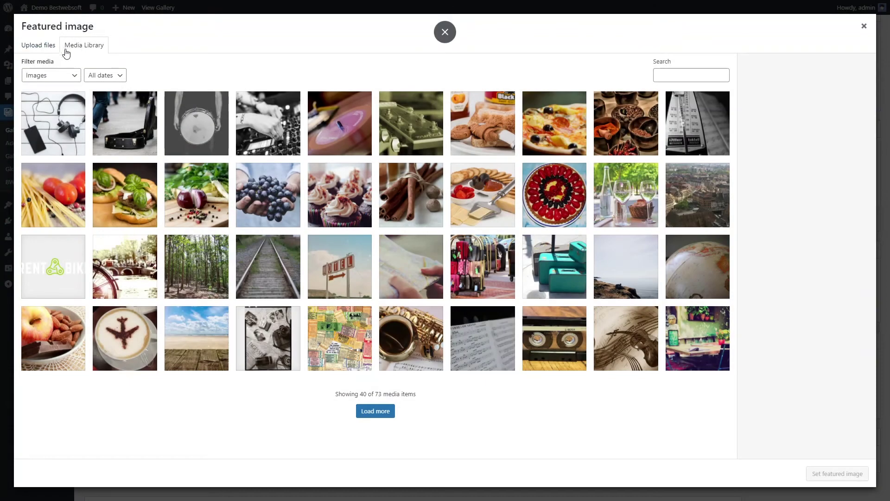
left_click(202, 119)
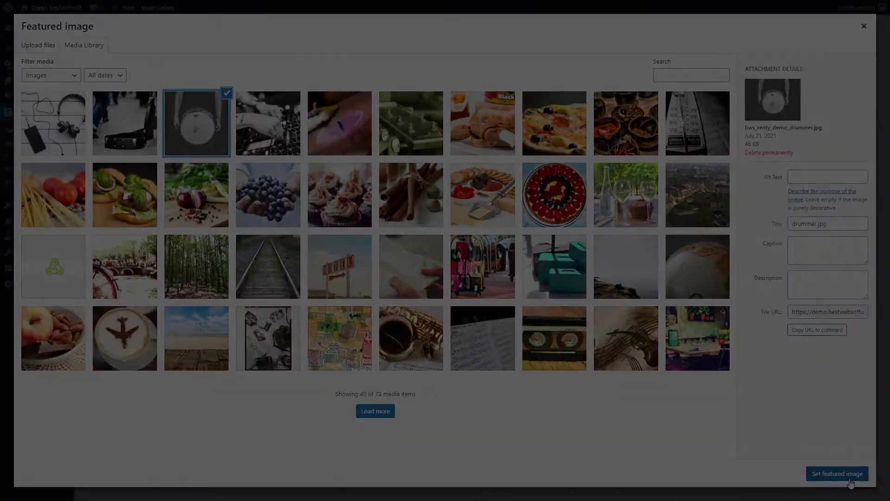
left_click(836, 473)
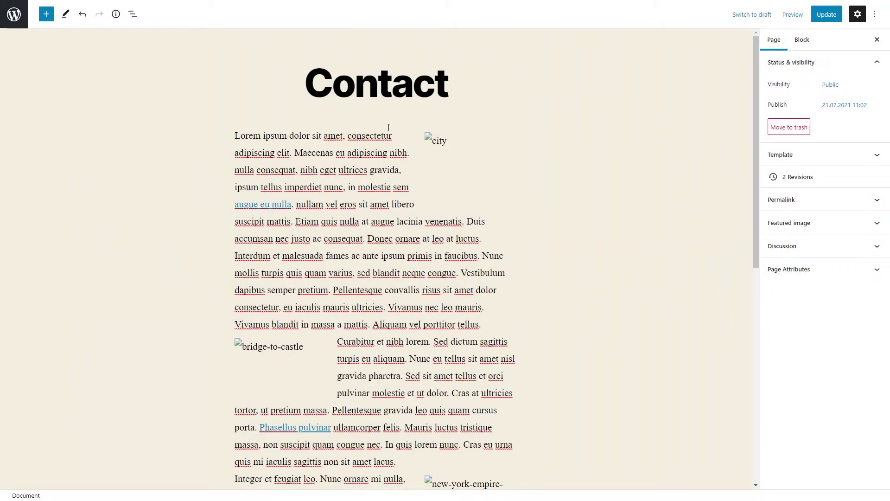
Insert the BWS shortcode for the Music gallery, [print_gllr id=401], into the Contact page's first paragraph and update the page
left_click(388, 133)
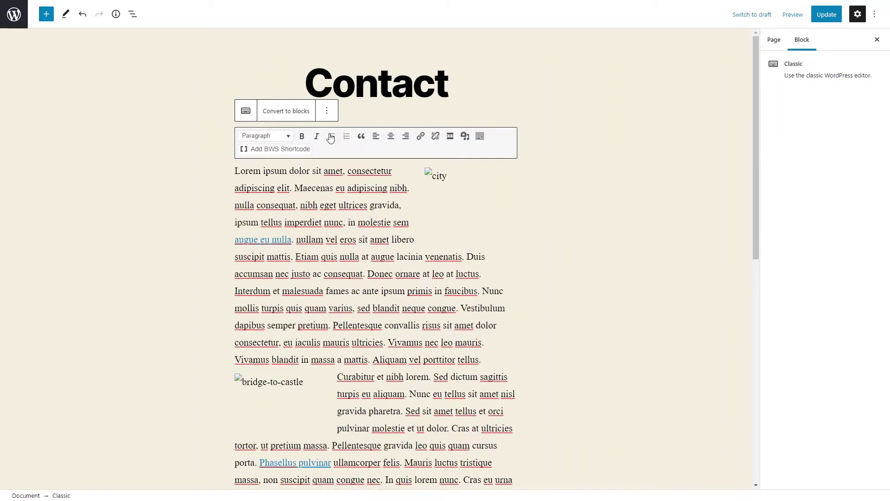
left_click(291, 149)
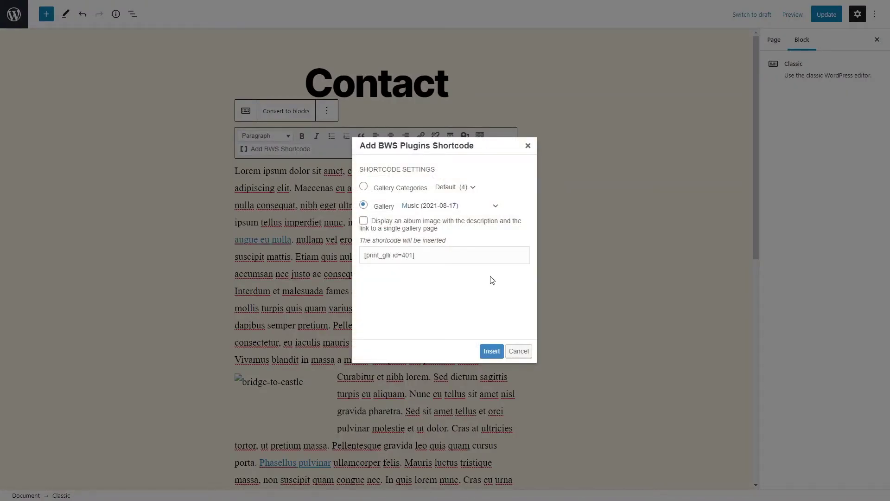
left_click(496, 354)
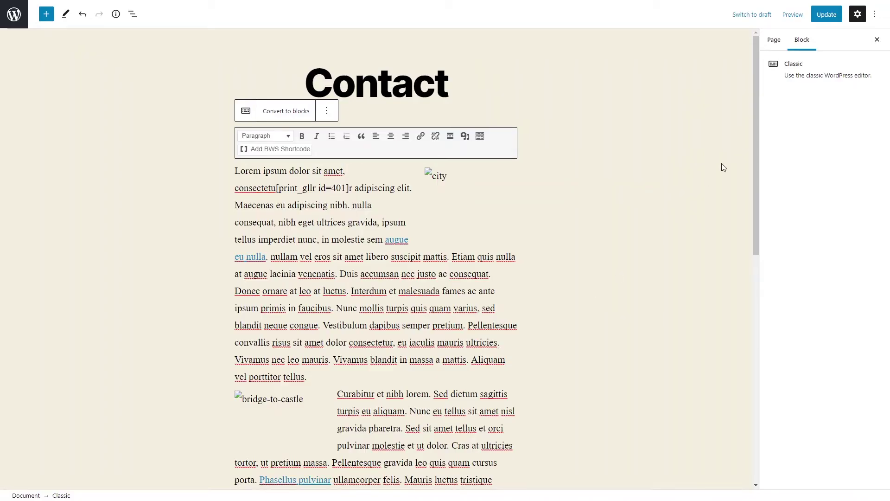
left_click(830, 17)
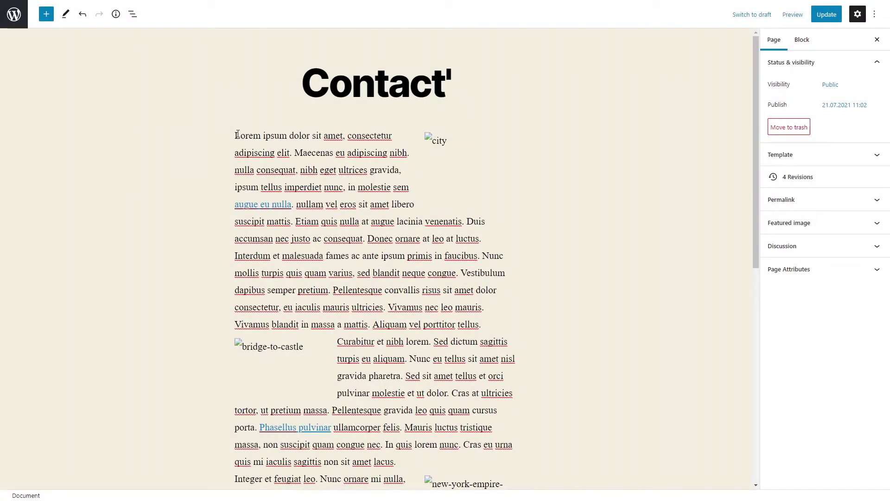
Insert the Music gallery shortcode before the page's first paragraph, with the album image, description and gallery link display enabled
left_click(236, 138)
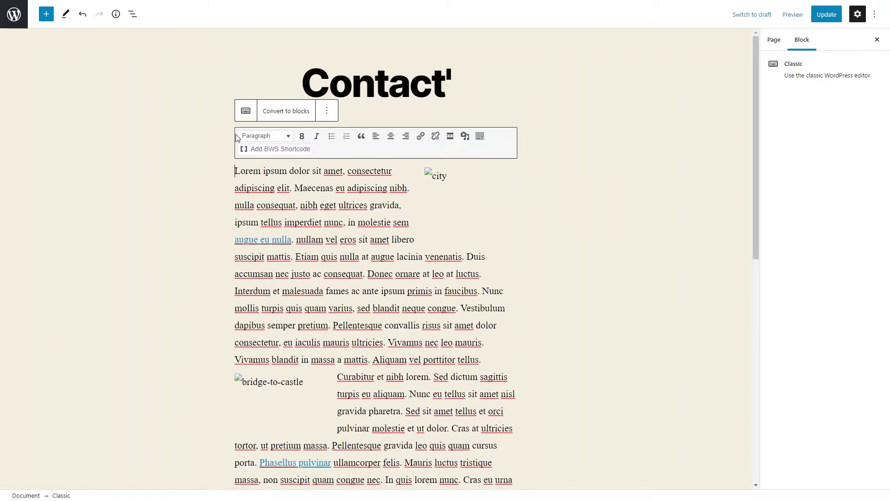
left_click(271, 149)
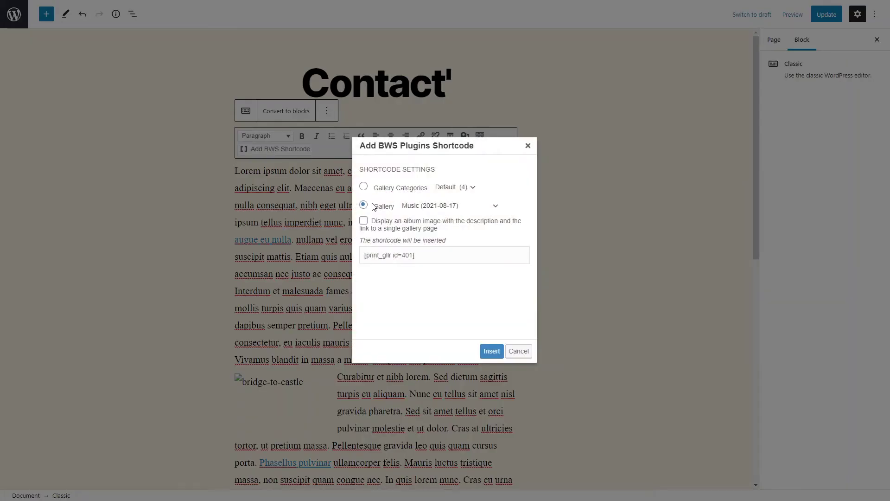
left_click(364, 221)
left_click(492, 350)
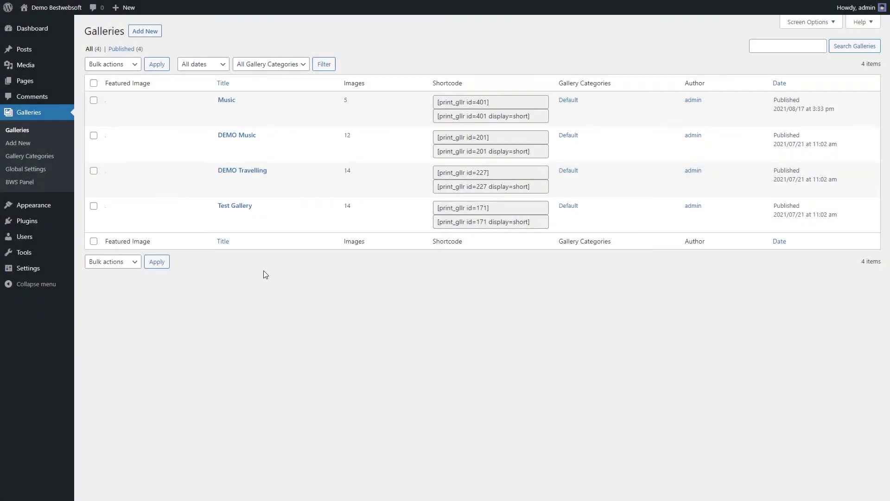
Set the Galleries Page to Homepage in the gallery plugin's global Cover settings and save the changes
left_click(62, 170)
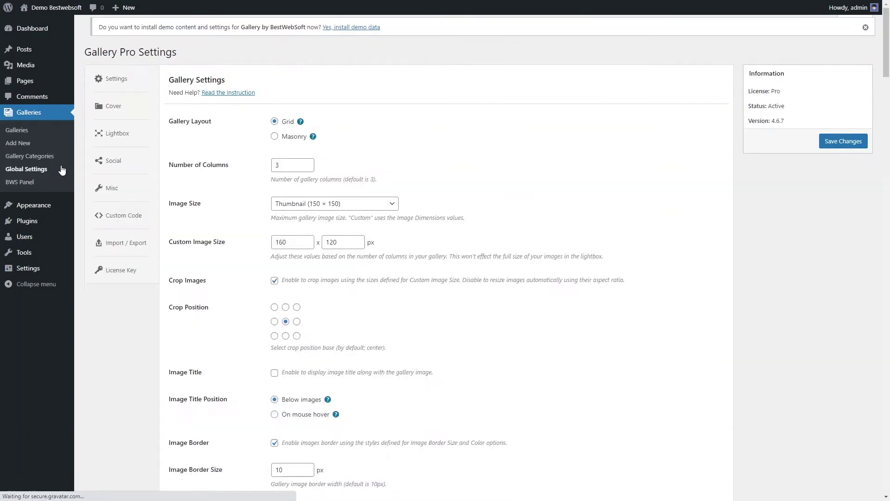
left_click(110, 119)
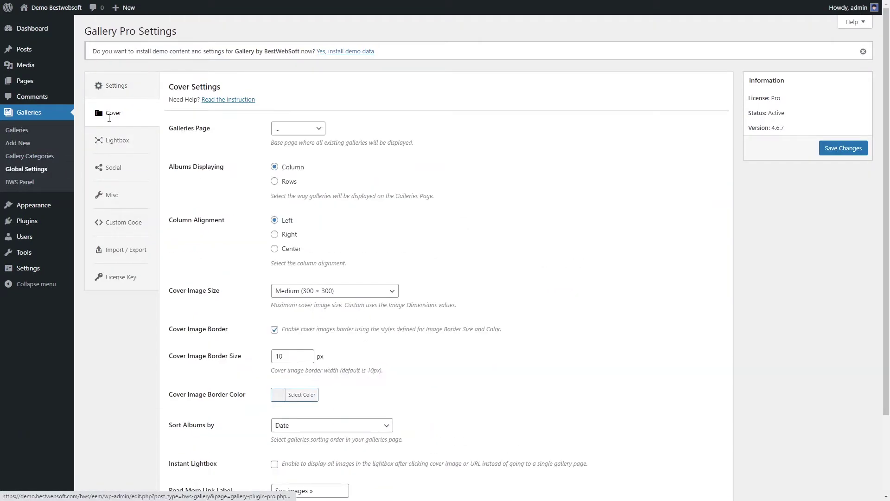
left_click(290, 129)
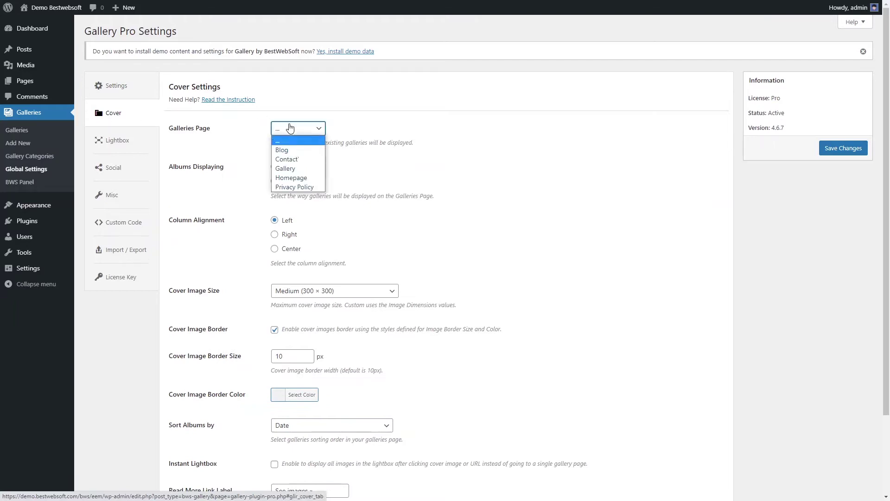
left_click(298, 178)
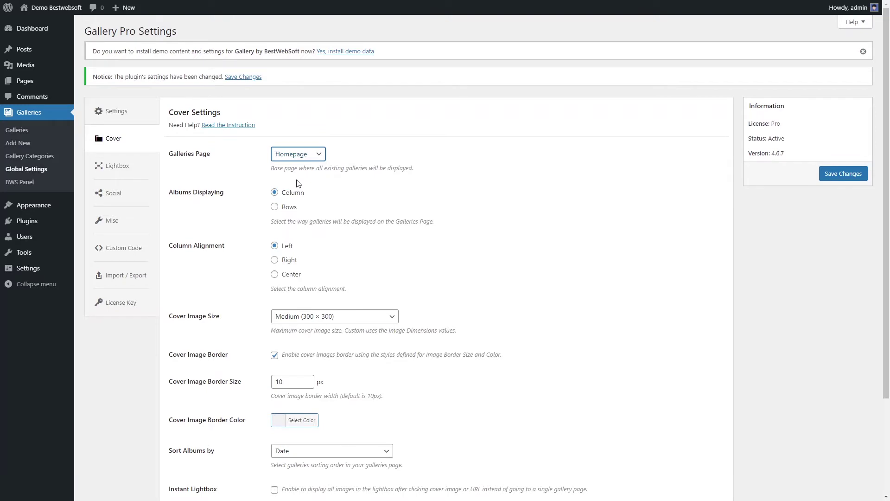
left_click(840, 180)
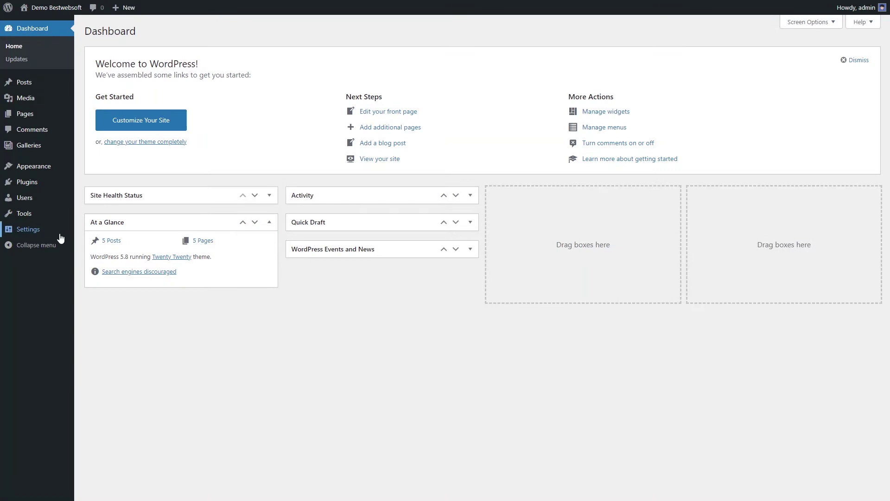
Set blog pages to show at most 3 posts in the site's Reading settings
mouse_move(60, 237)
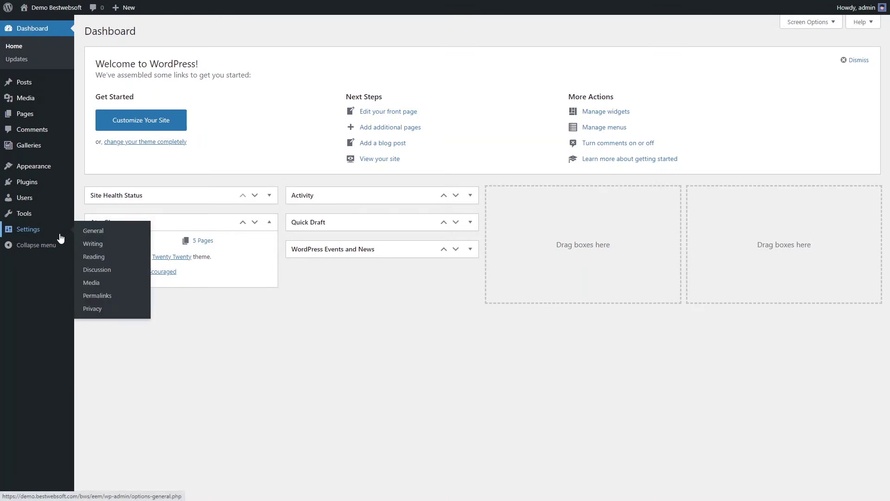
left_click(99, 258)
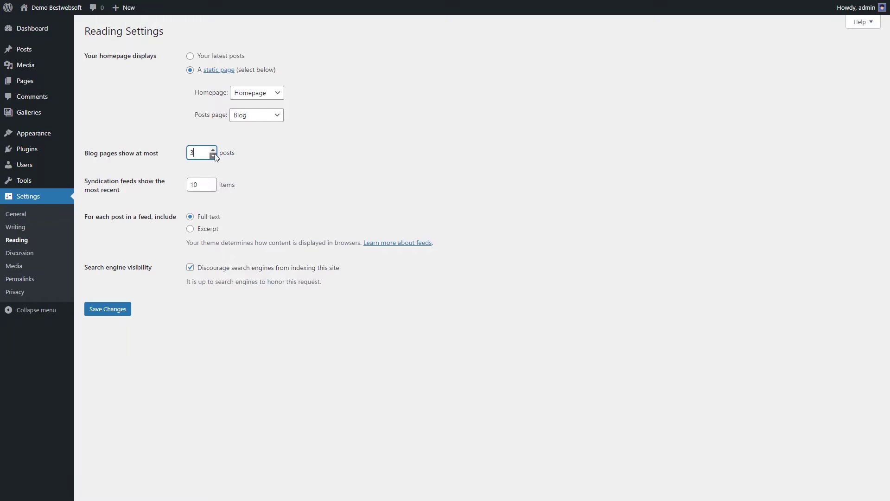
left_click(314, 159)
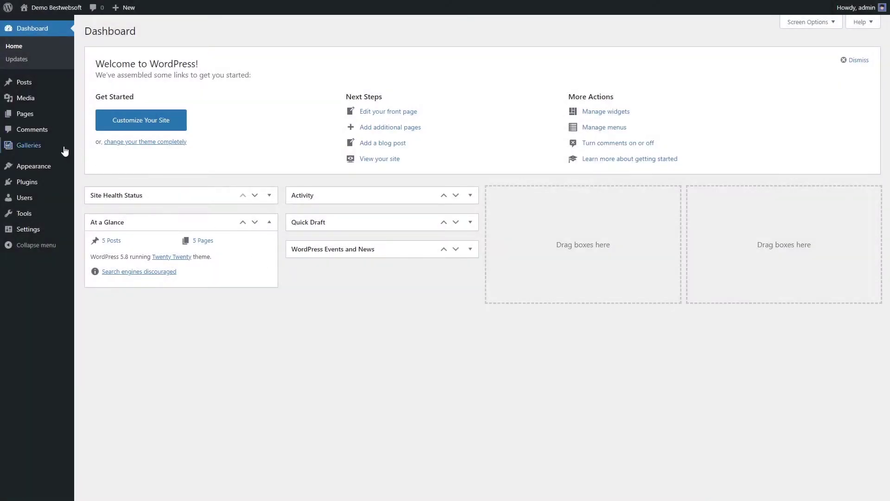
Rename the Default gallery category as Category 1'
mouse_move(63, 147)
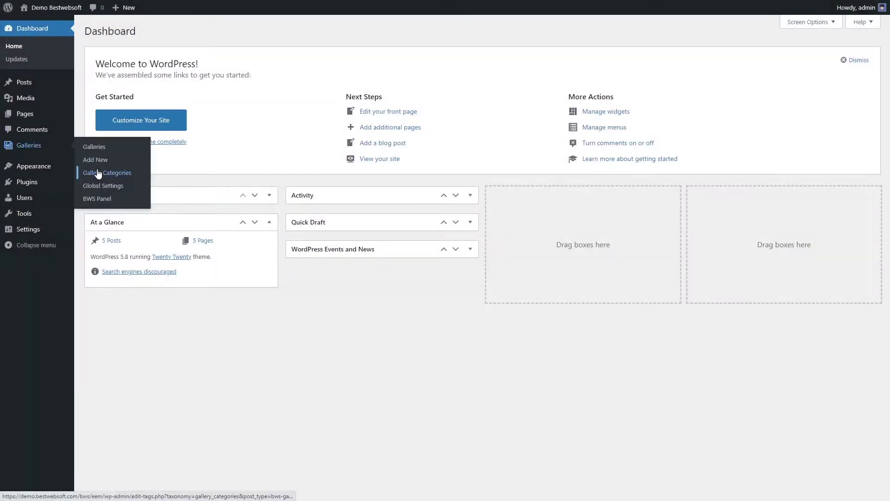
left_click(98, 173)
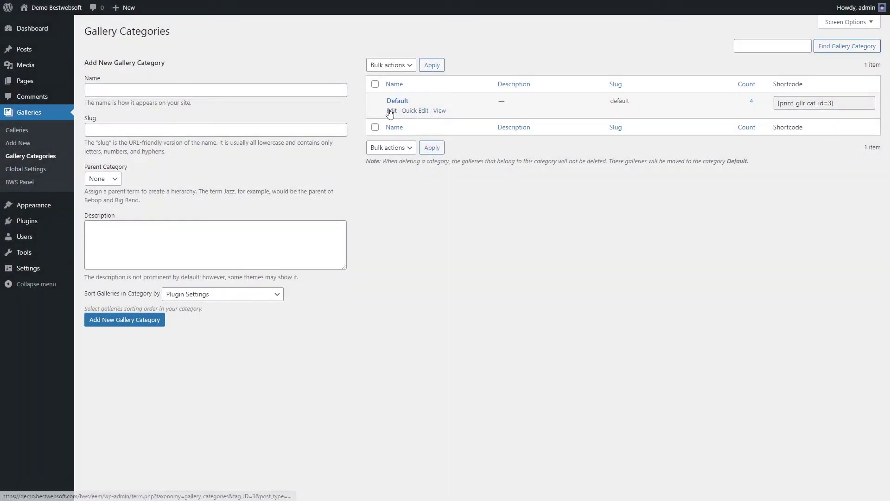
left_click(390, 111)
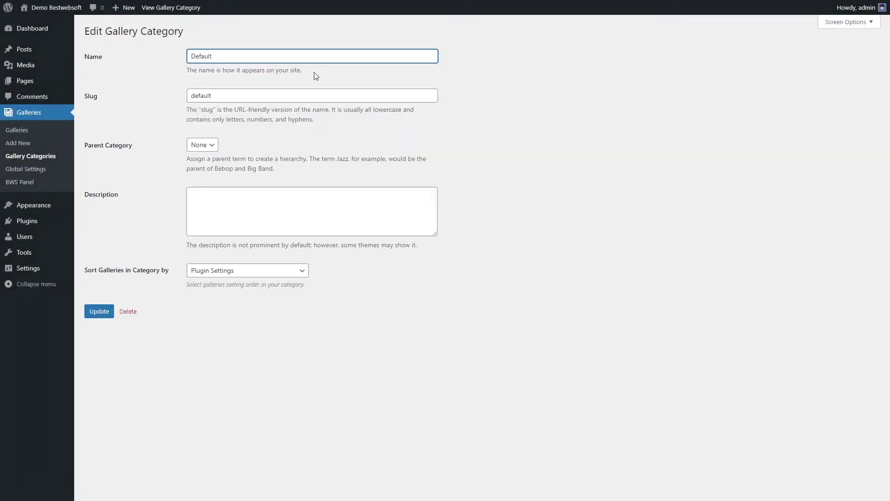
left_click_drag(231, 56, 178, 47)
type("Category 1")
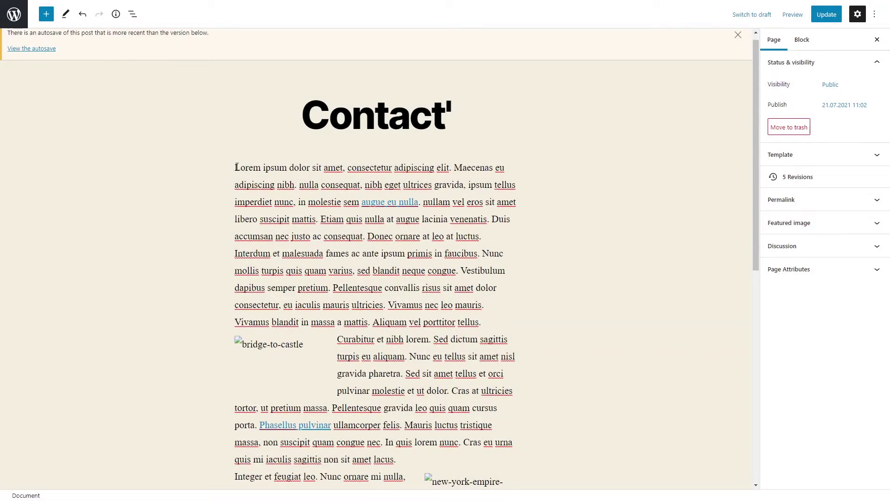
Insert the BWS shortcode for the Category 1' gallery category, [print_gllr cat_id=3 sort_by=default], before the Contact page's first paragraph and review the published page
left_click(236, 170)
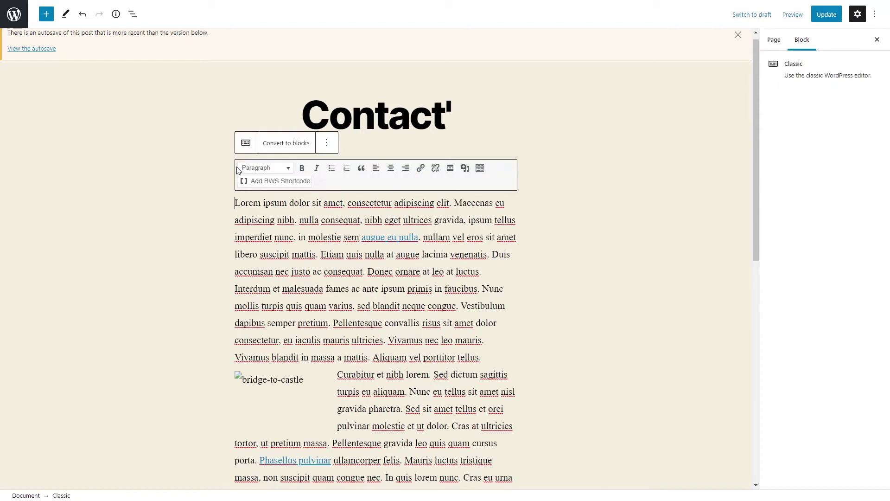
left_click(269, 182)
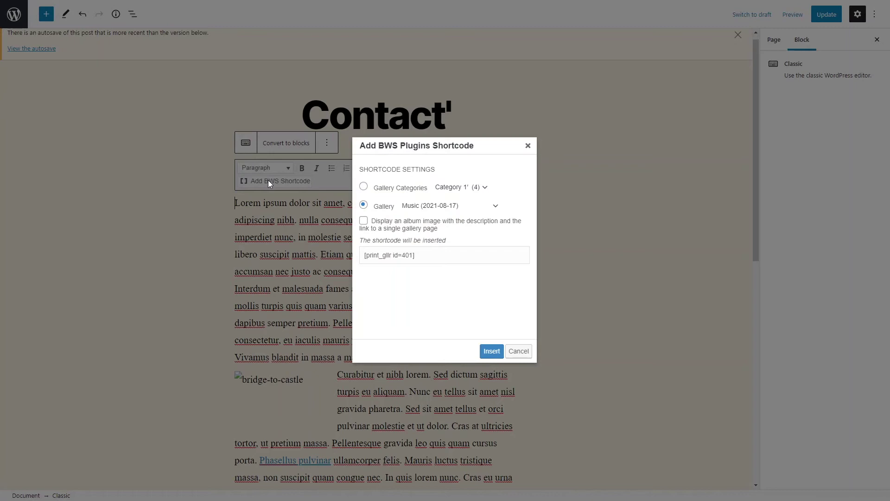
left_click(407, 188)
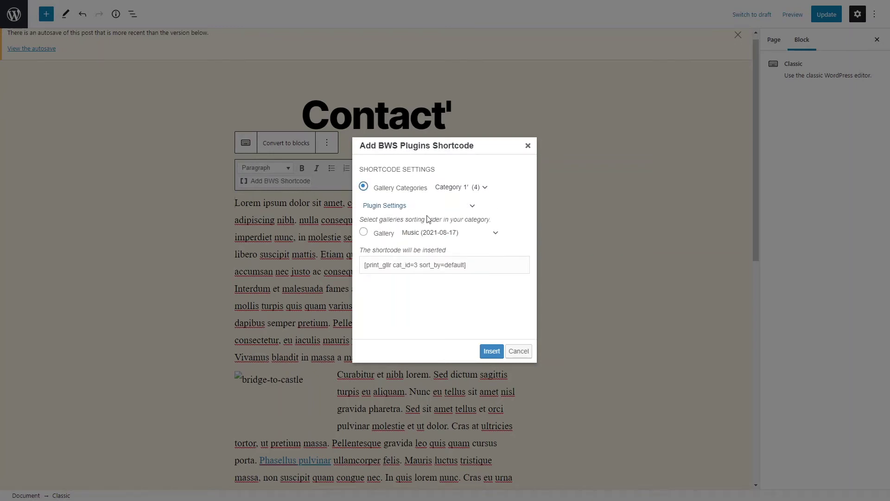
left_click(485, 188)
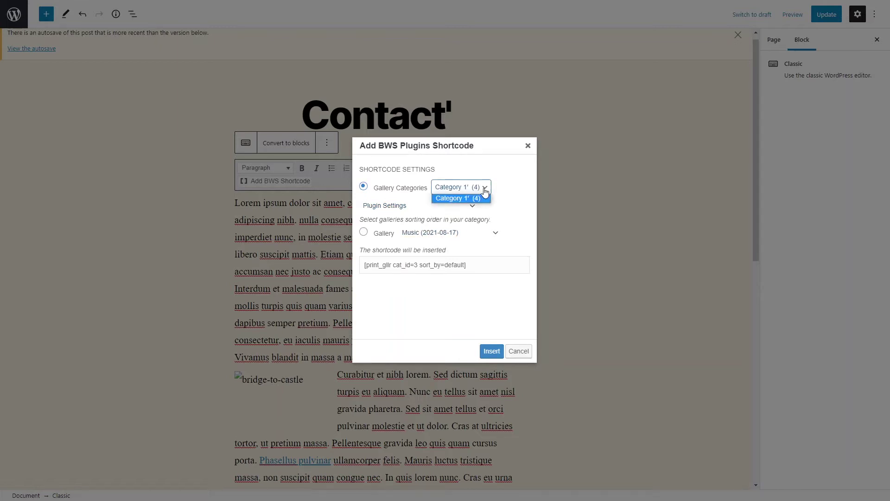
left_click(485, 193)
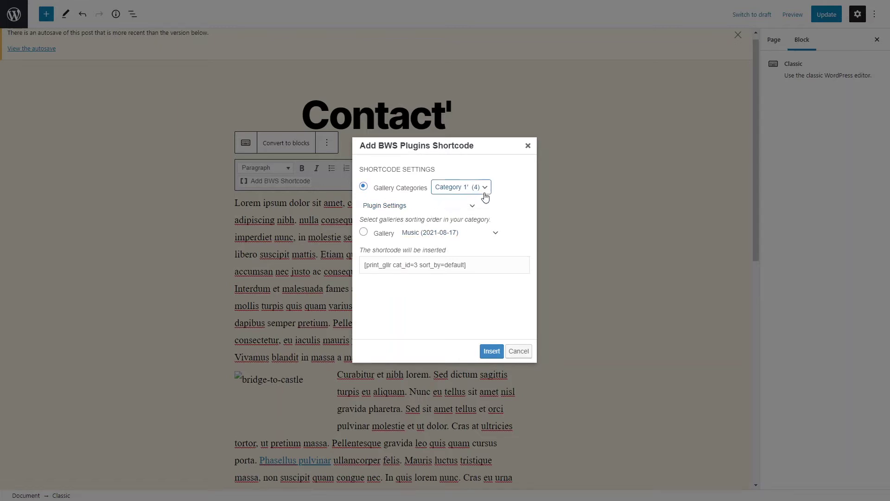
left_click(491, 351)
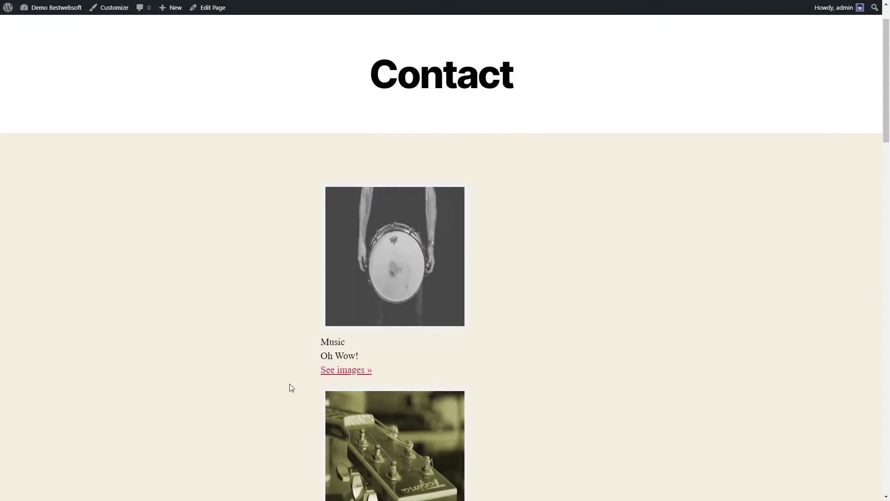
scroll(289, 383, "down", 10)
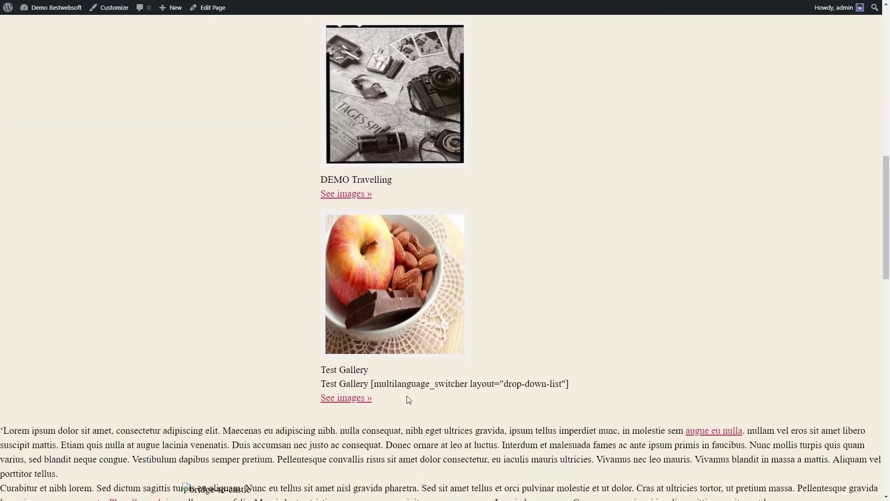
scroll(513, 357, "up", 10)
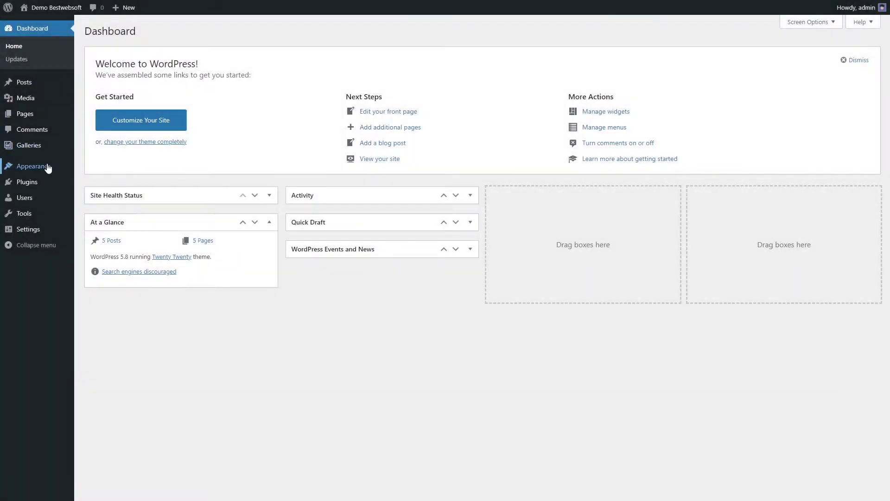
Add a Gallery Categories widget to the Footer #2 area, displayed as a dropdown, and check its list on the site
mouse_move(48, 167)
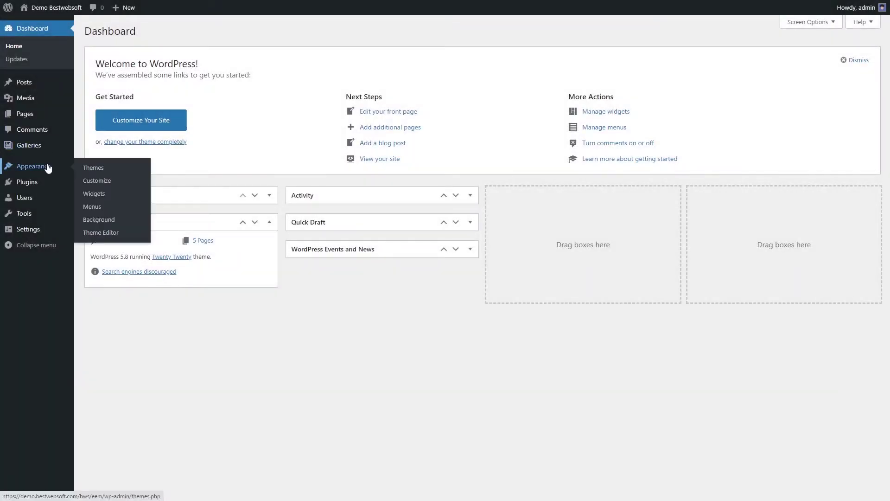
left_click(94, 194)
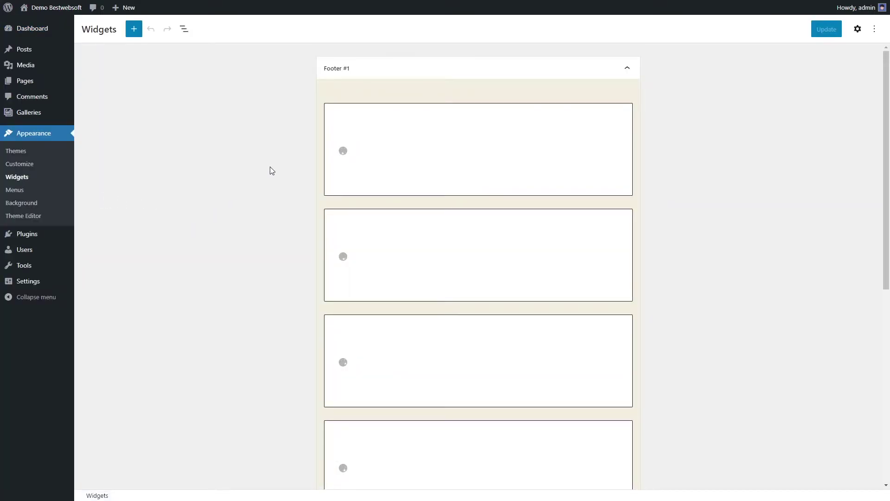
left_click(411, 65)
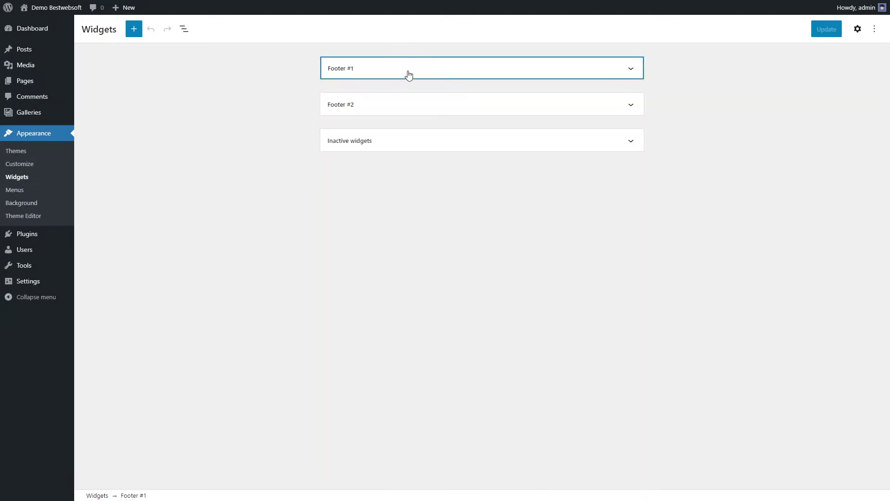
left_click(385, 109)
left_click(394, 133)
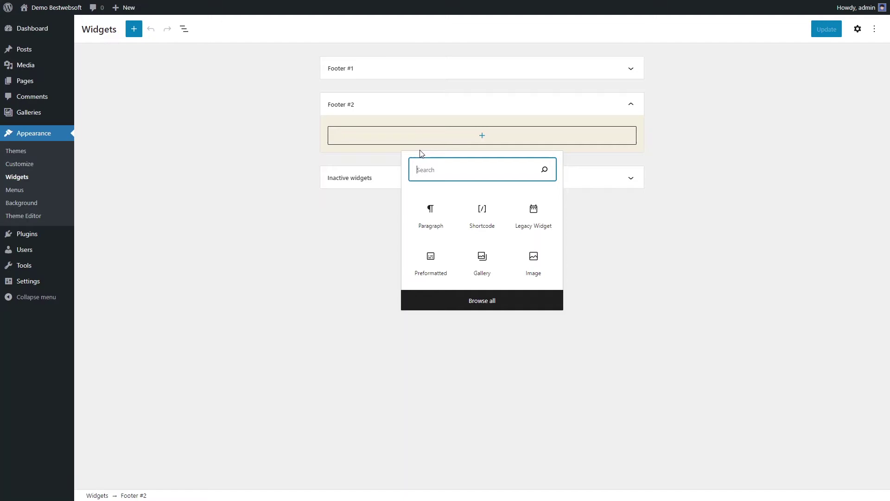
type("gallery")
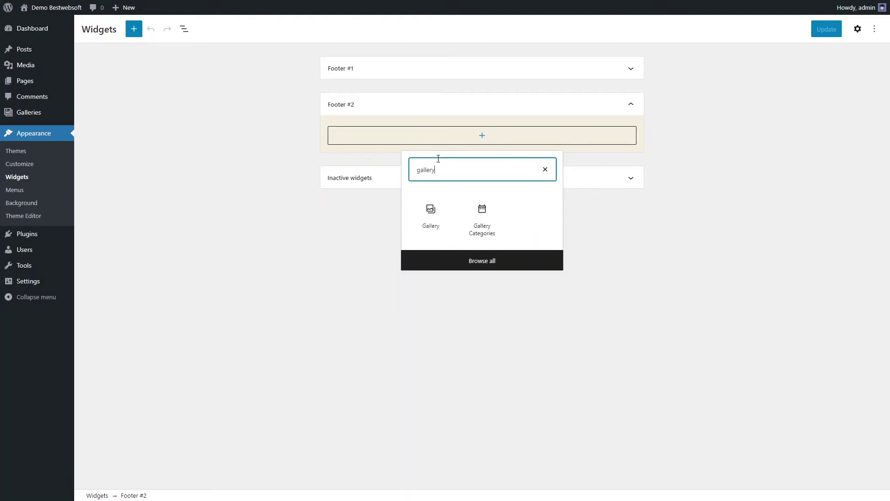
left_click(478, 211)
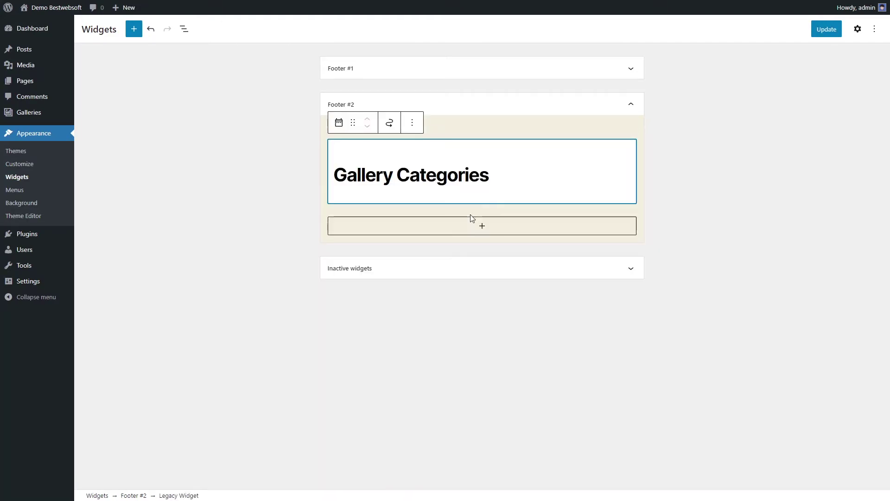
left_click(380, 241)
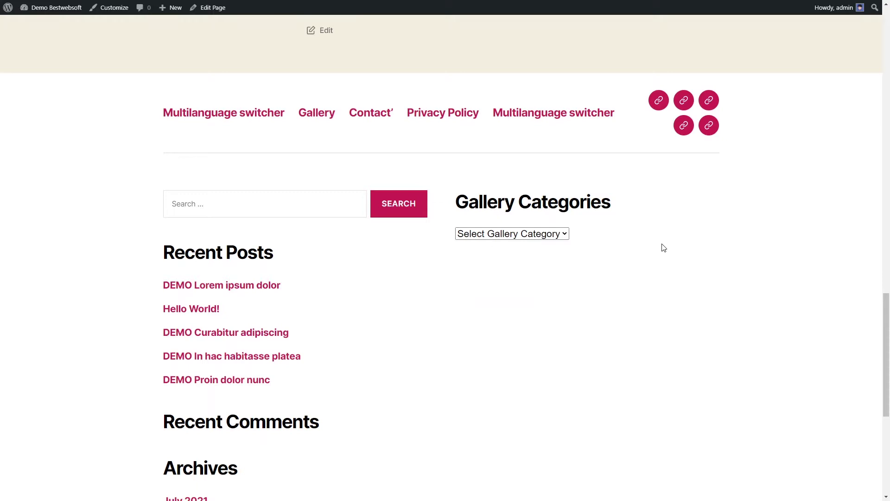
left_click(470, 233)
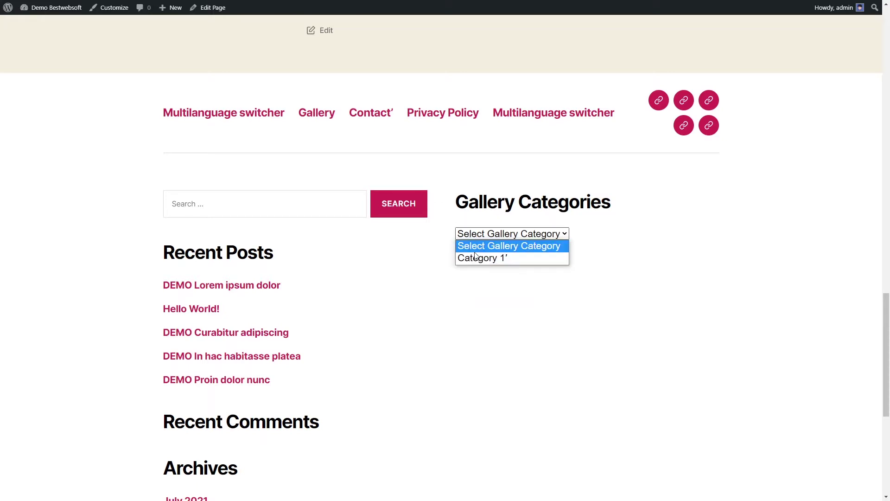
left_click(448, 213)
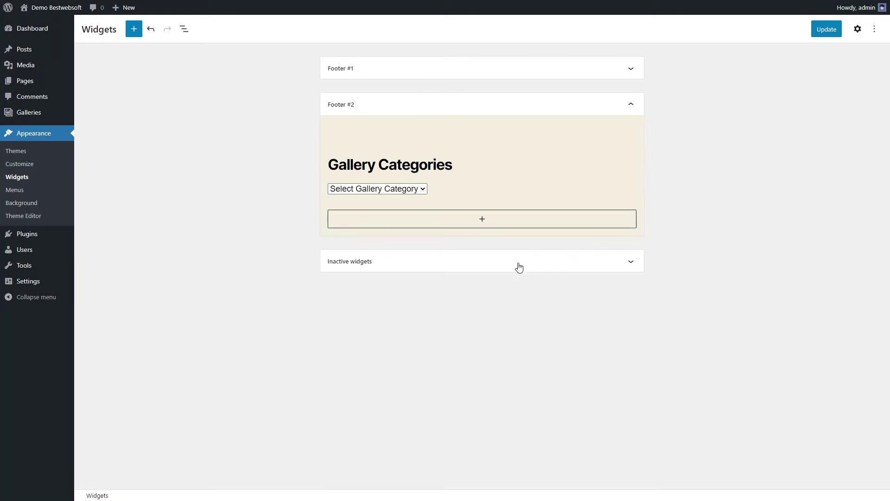
Enable gallery counts in the Gallery Categories widget of Footer #2
left_click(350, 190)
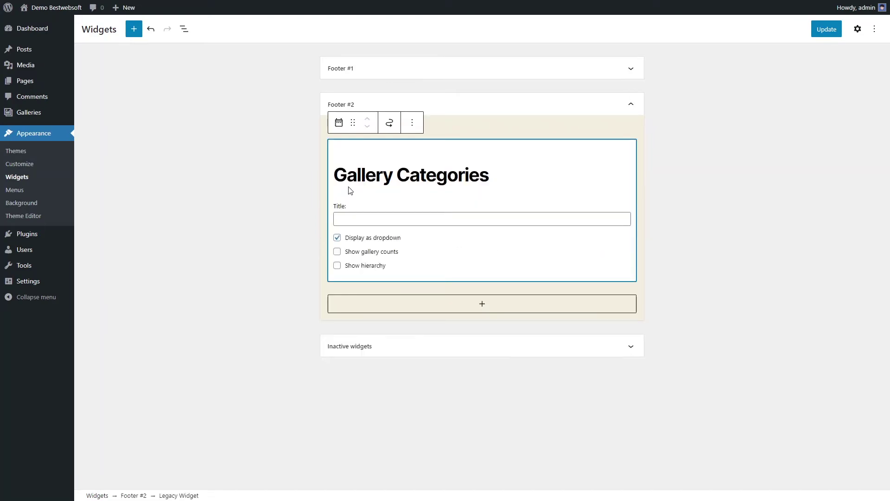
left_click(337, 251)
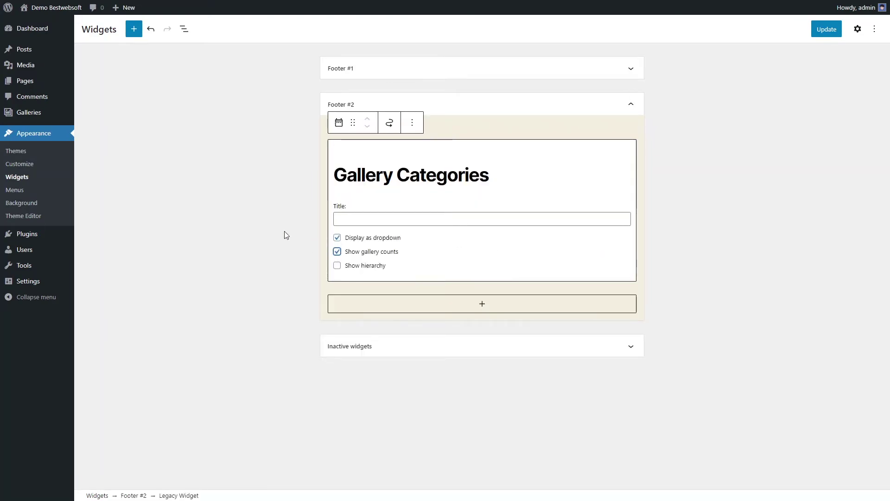
left_click(267, 221)
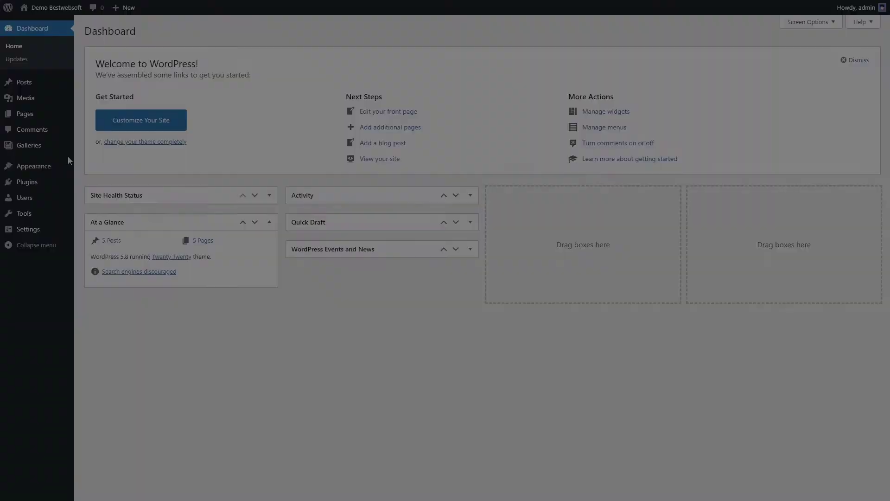
Set the gallery layout to Masonry and the number of columns to 4 in the gallery plugin's global settings
mouse_move(56, 151)
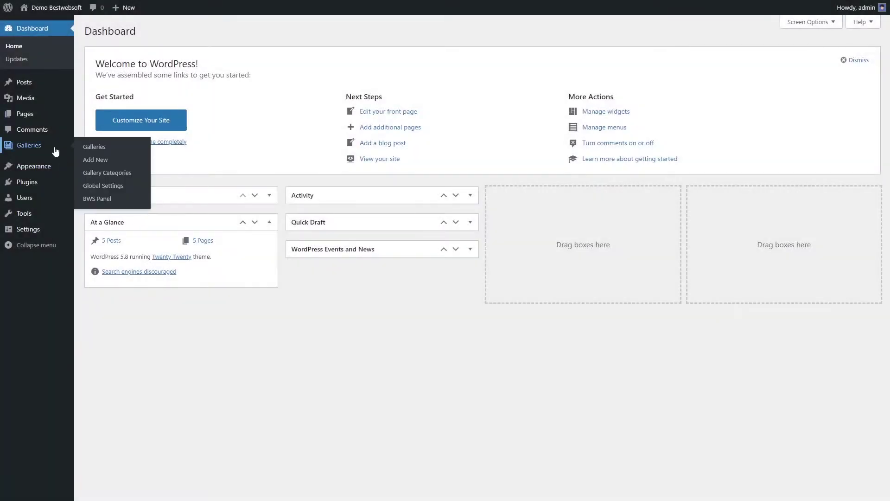
left_click(113, 188)
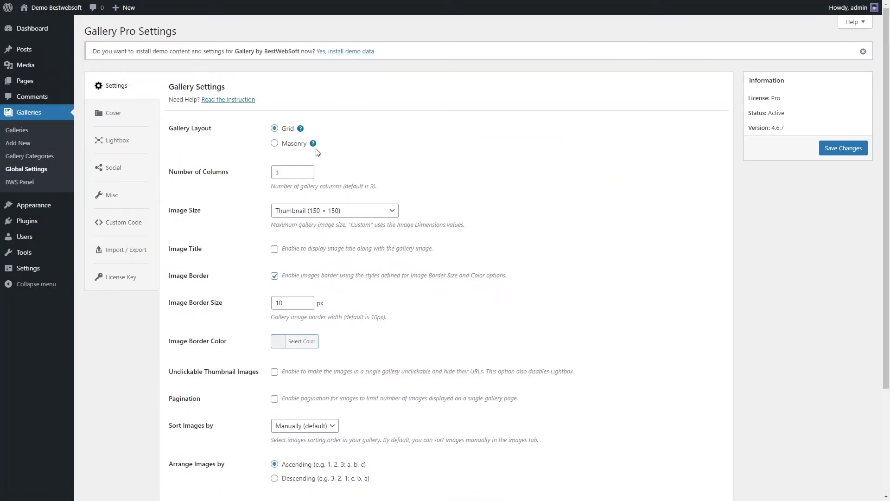
left_click(279, 134)
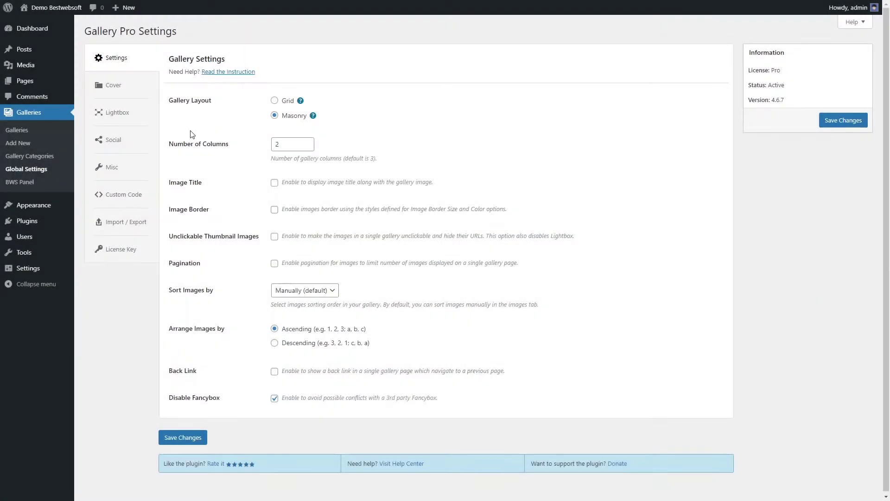
left_click(290, 148)
type("4")
key("Return")
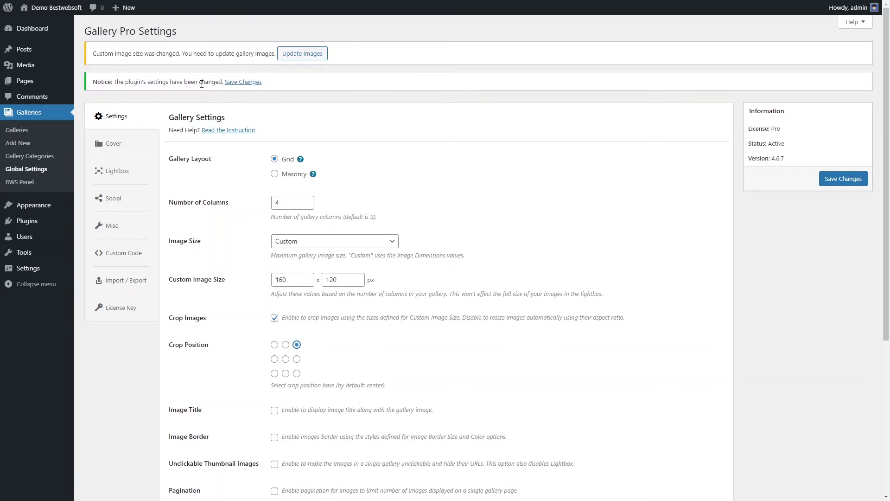
Update the gallery images for the changed custom image size and enable image titles
left_click(295, 56)
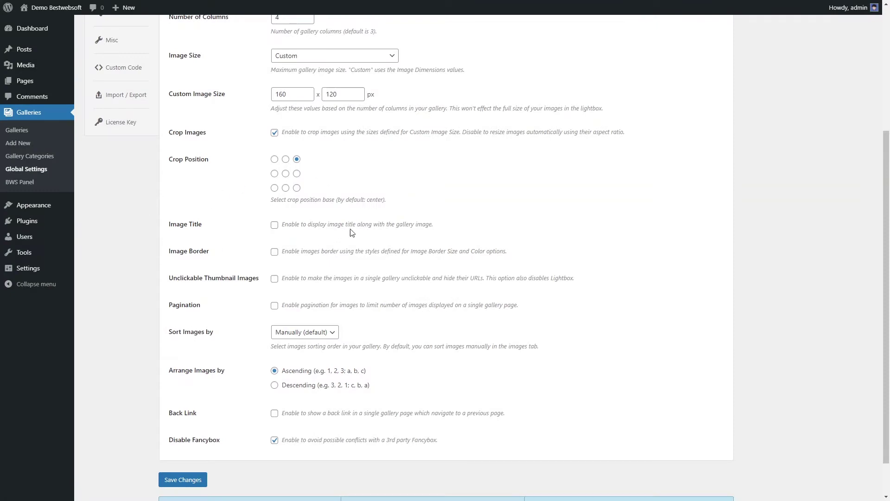
left_click(274, 225)
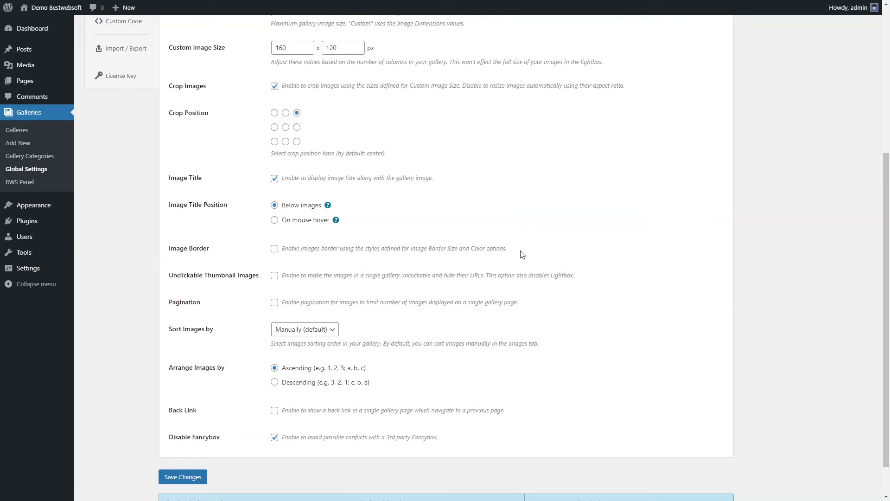
Enable the gallery image border and save the plugin settings
left_click(275, 250)
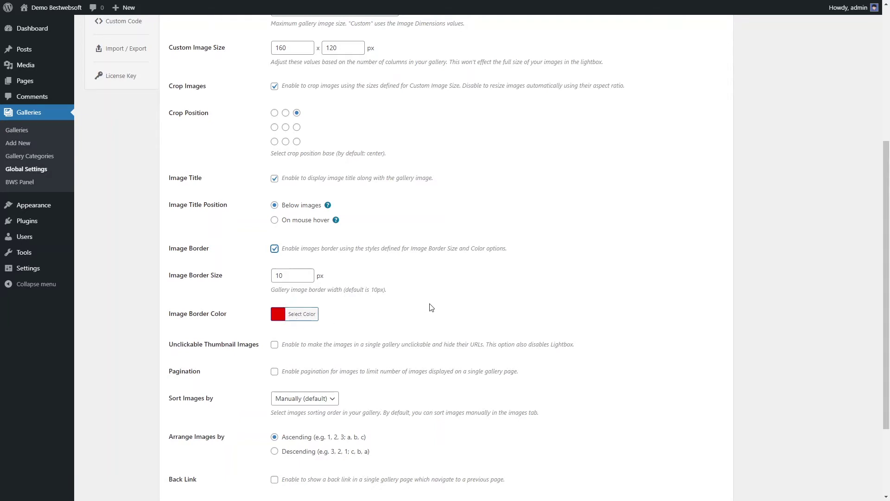
scroll(502, 301, "up", 5)
left_click(837, 181)
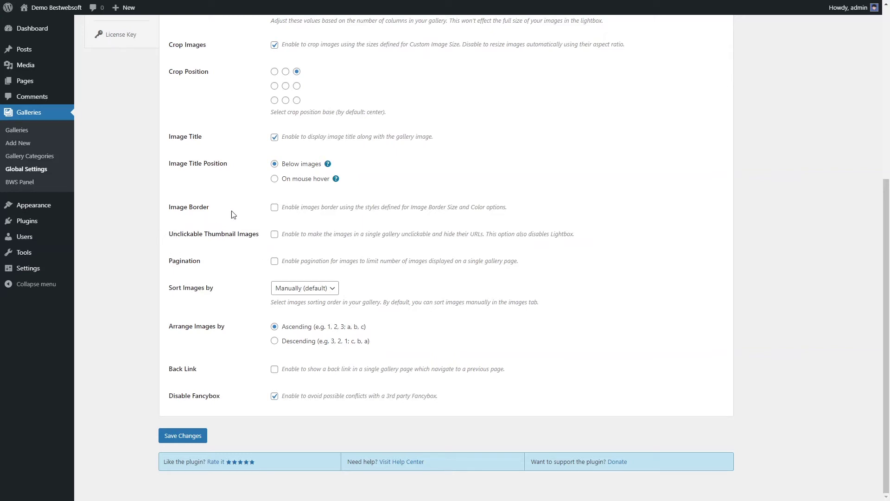
Make the gallery's thumbnail images unclickable and enable pagination with 2 images per page
left_click(274, 233)
scroll(274, 233, "up", 1)
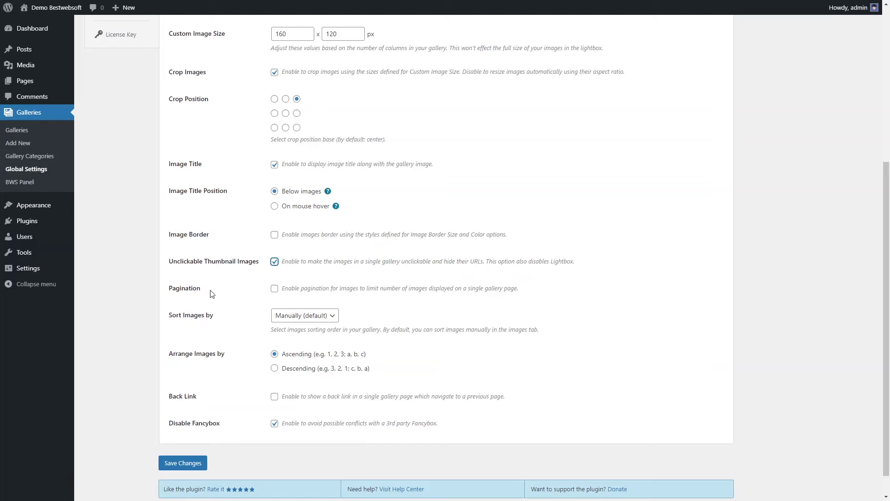
left_click(274, 289)
left_click(284, 316)
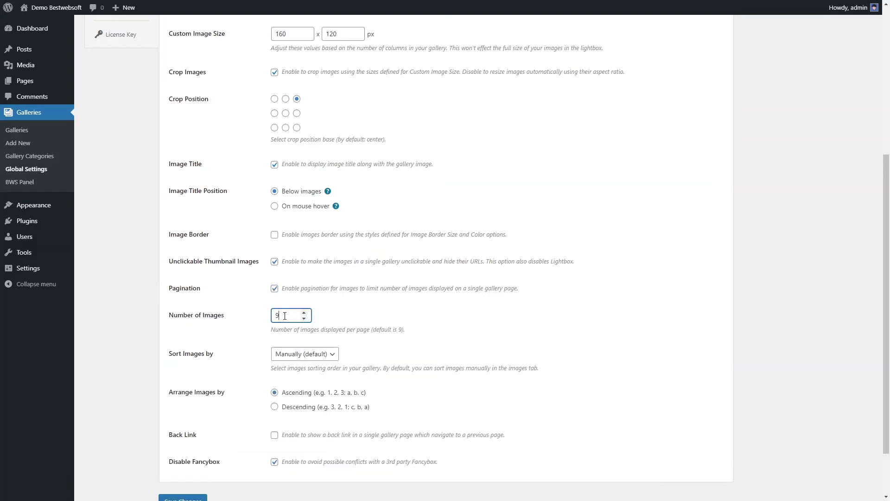
type("2")
left_click(516, 316)
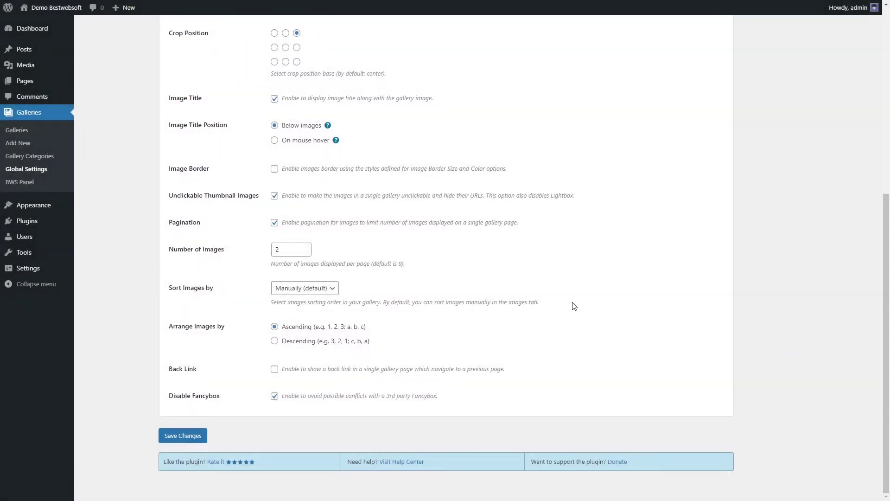
Check the available sorting options for the gallery images
left_click(309, 288)
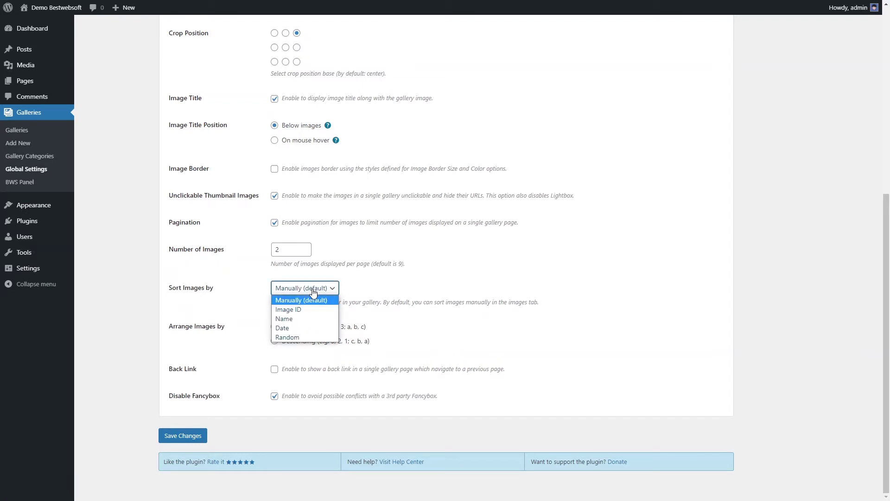
left_click(312, 290)
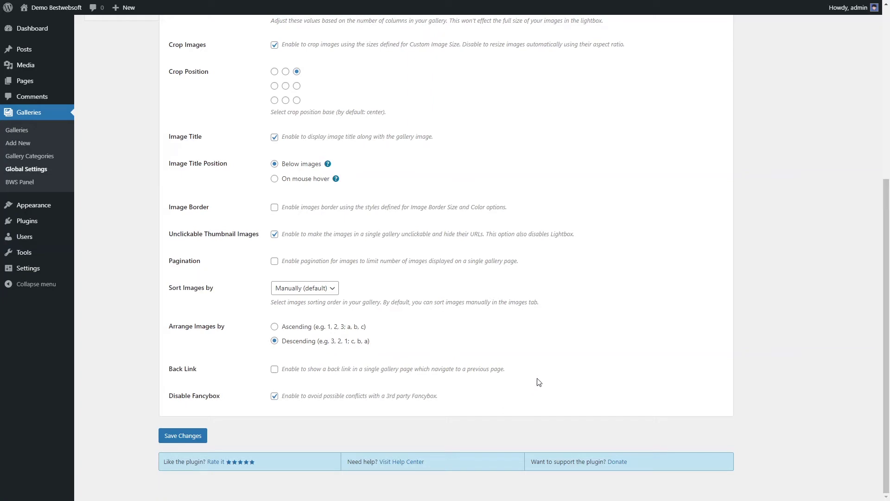
Enable the back link in single galleries and on pages where the shortcode is used
left_click(274, 369)
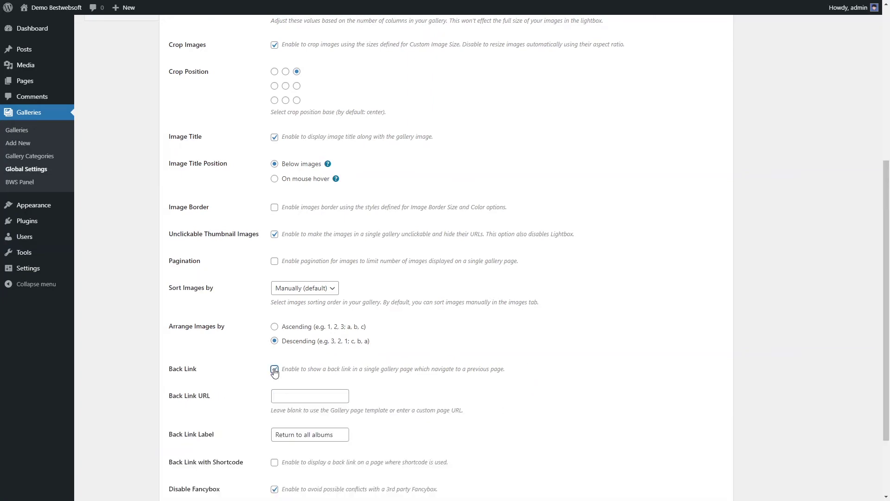
scroll(194, 334, "down", 2)
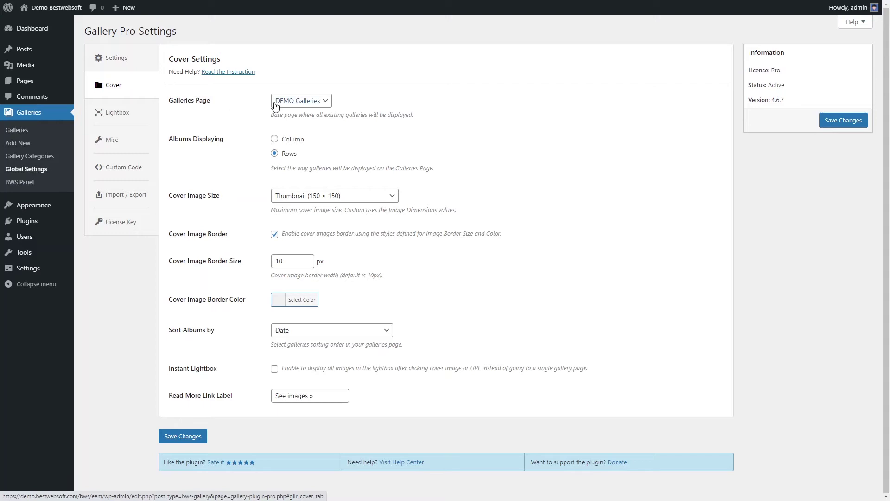
left_click(276, 106)
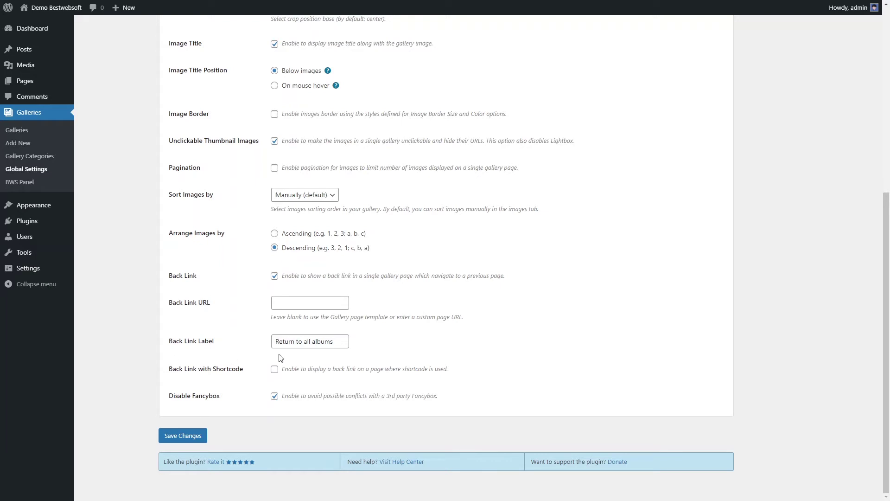
left_click(275, 369)
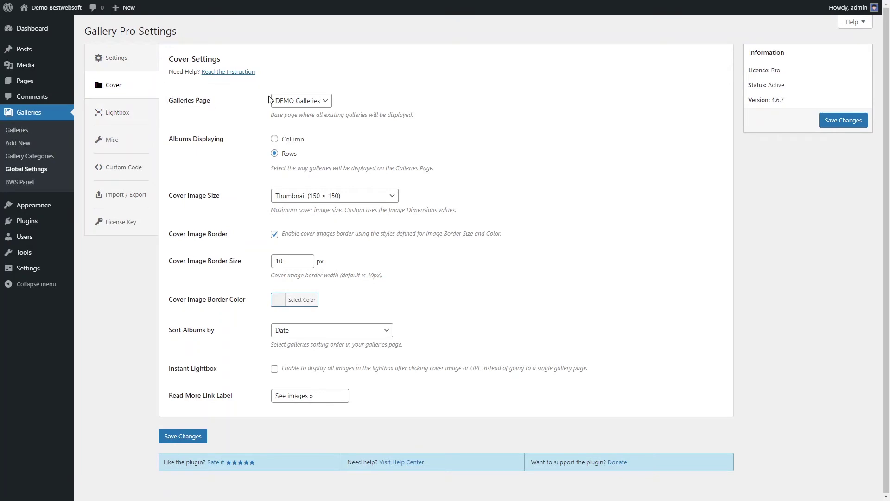
Review the page choices for the galleries base page and the available cover image sizes in the cover settings
left_click(283, 100)
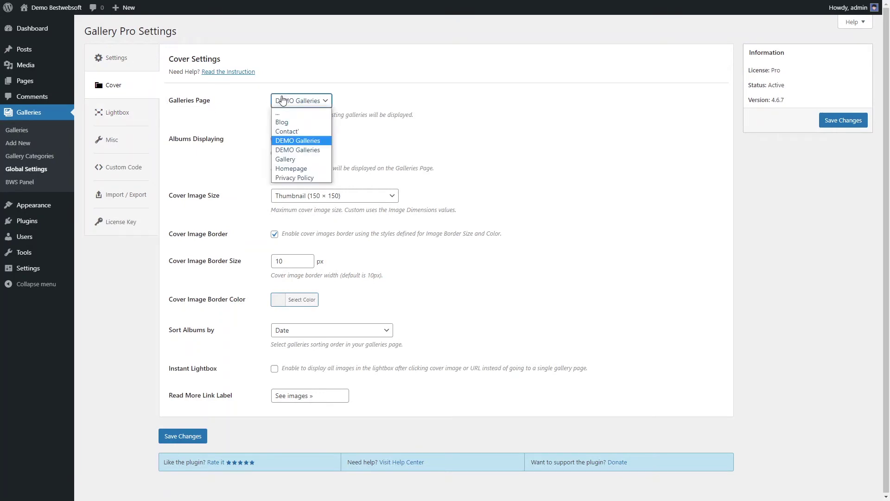
left_click(282, 101)
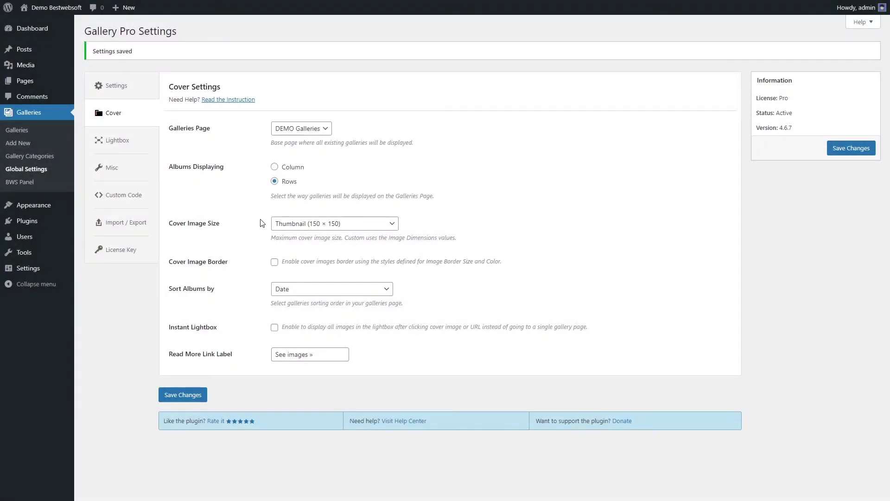
left_click(292, 226)
left_click(291, 225)
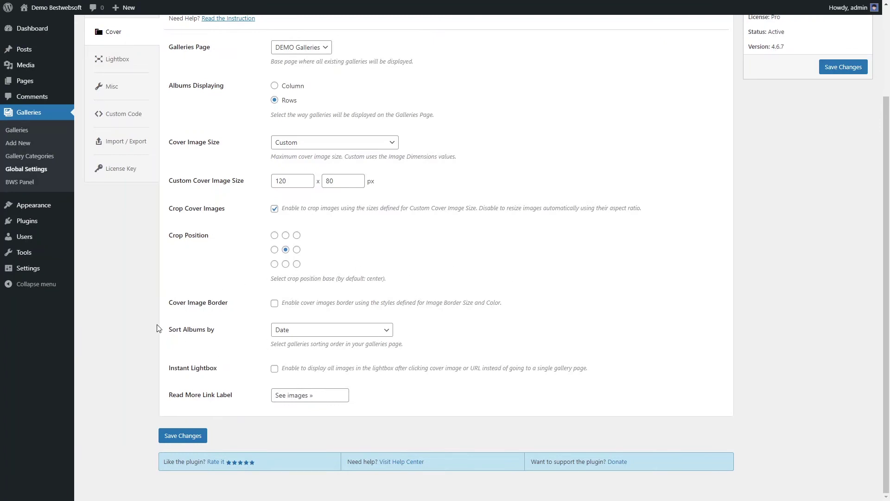
Enable a 35 px cover image border in color #f20000 and turn on the instant lightbox
left_click(274, 303)
left_click_drag(284, 330, 267, 341)
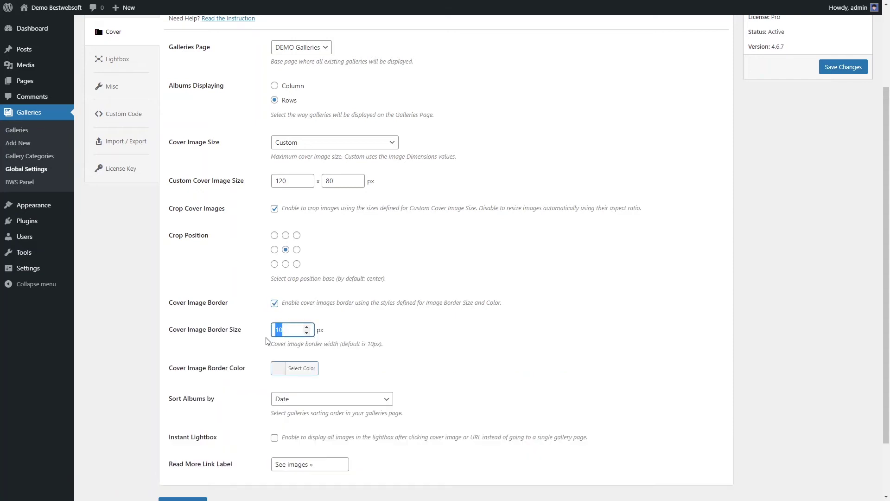
type("35")
left_click(277, 368)
left_click(374, 390)
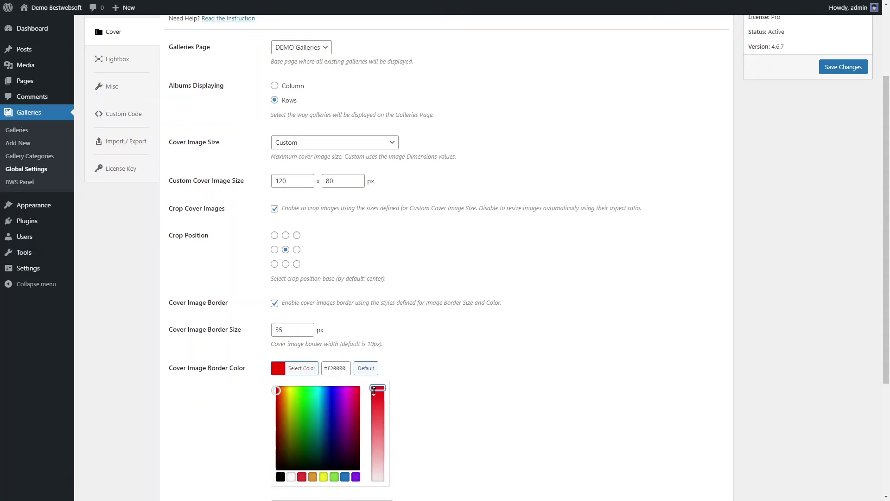
left_click(462, 352)
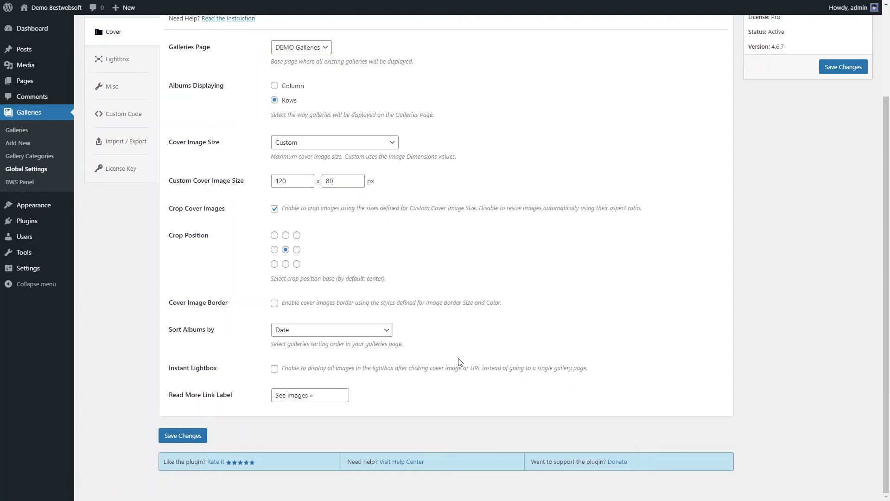
left_click(275, 369)
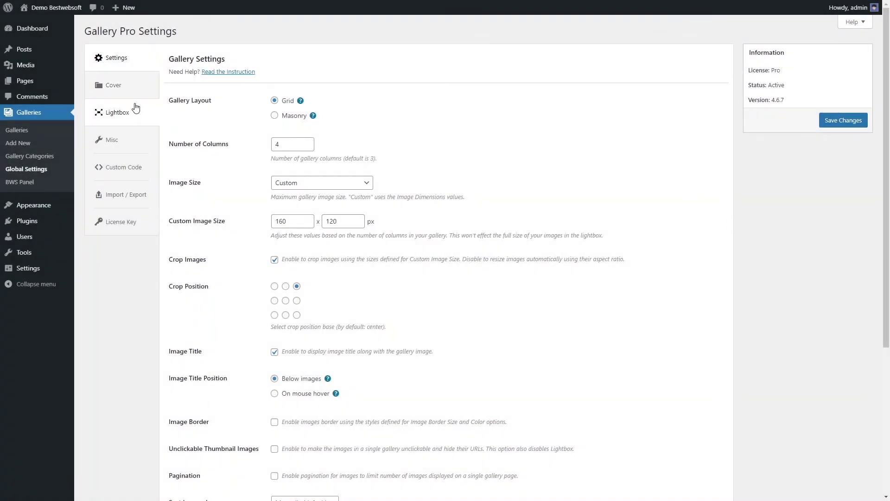
Enable the lightbox with the Custom image size and preview the Wood image in the DEMO Nature gallery
left_click(134, 109)
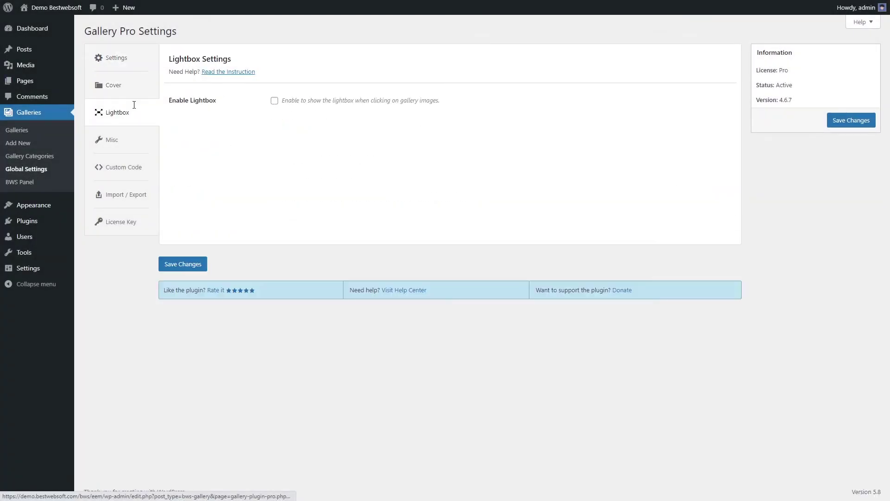
left_click(274, 101)
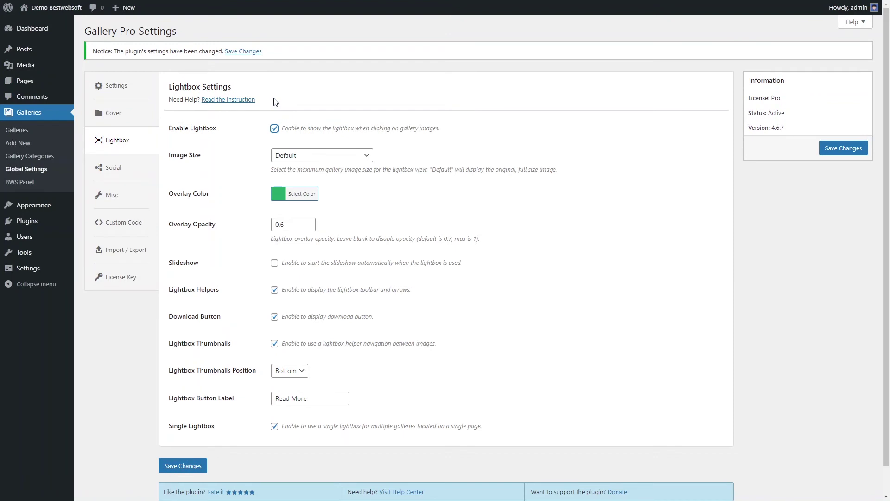
left_click(285, 156)
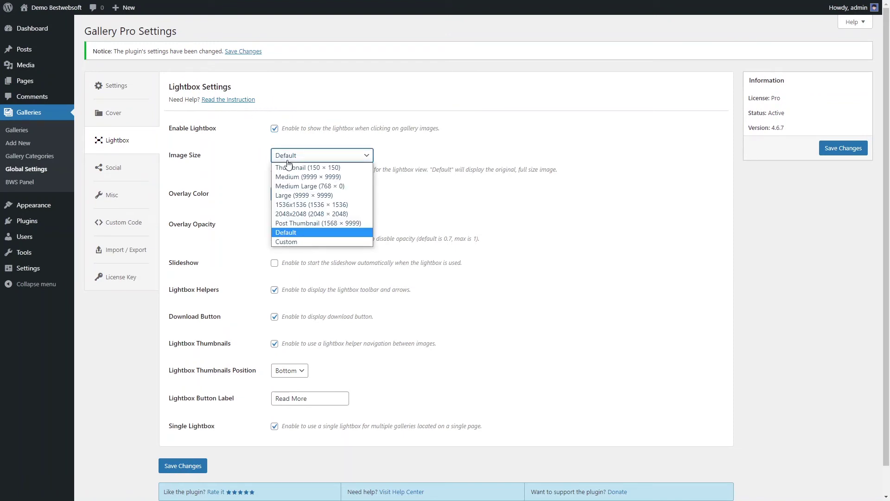
left_click(284, 241)
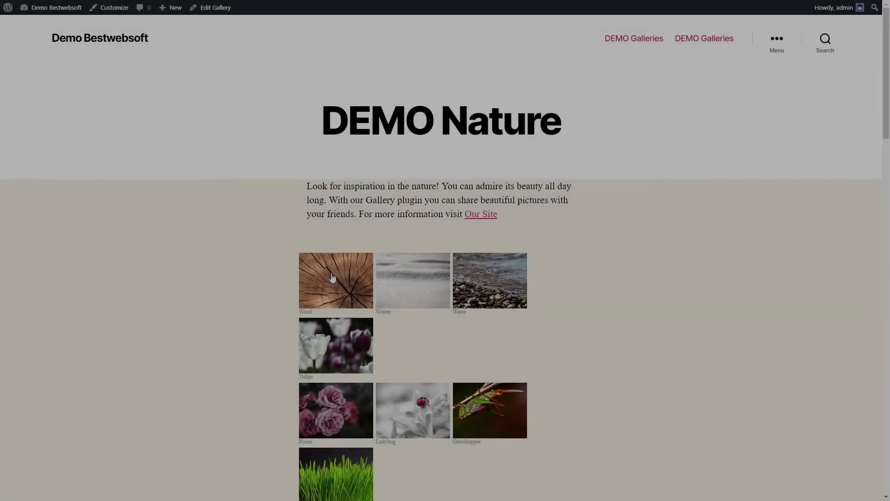
left_click(332, 280)
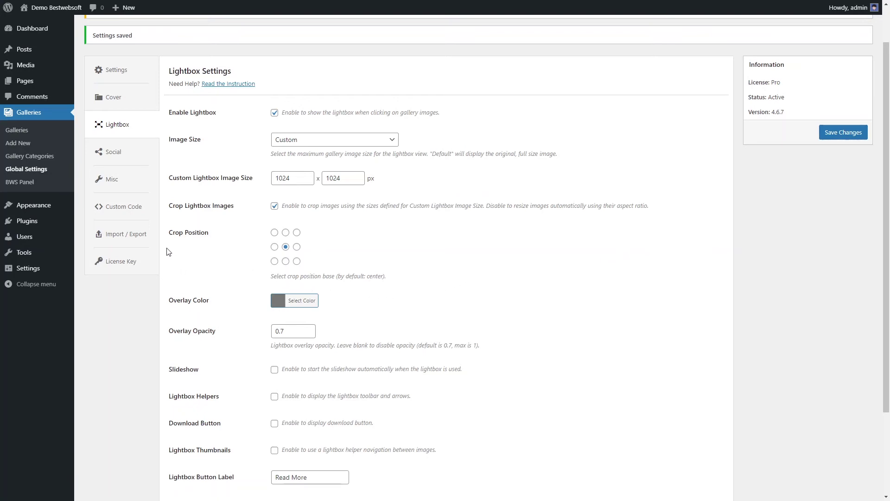
Set the lightbox image crop position to the upper-right corner and preview the first image of the DEMO gallery
left_click(297, 232)
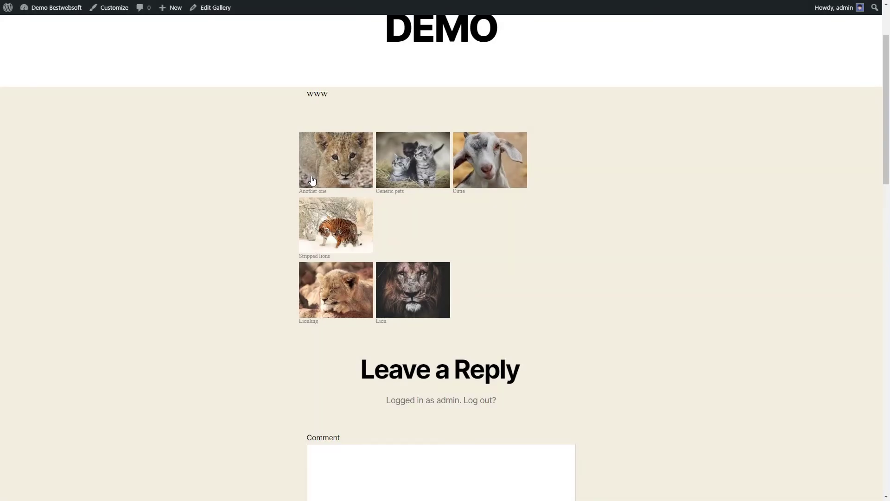
left_click(312, 180)
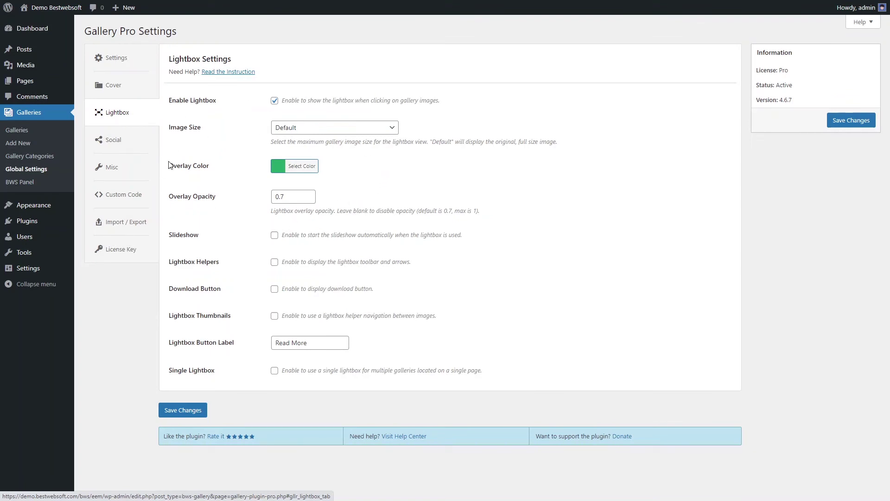
Look at the lightbox overlay color choices and open the overlay opacity value for editing
left_click(302, 168)
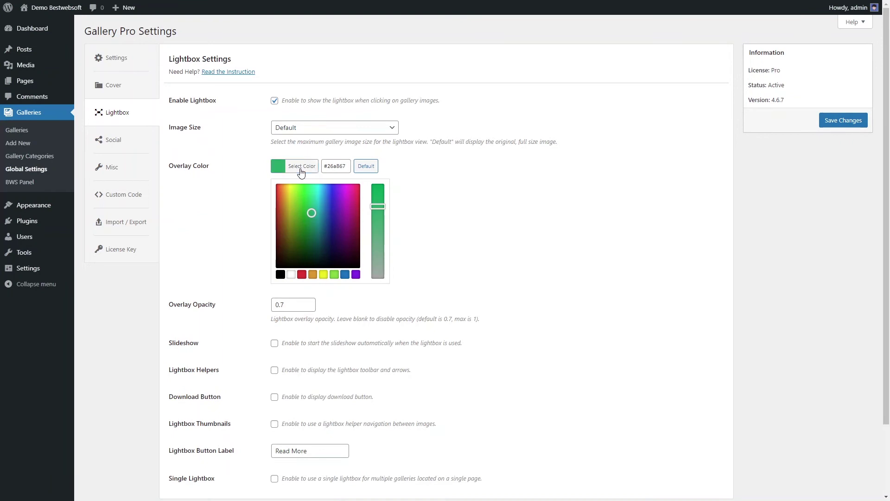
left_click(301, 169)
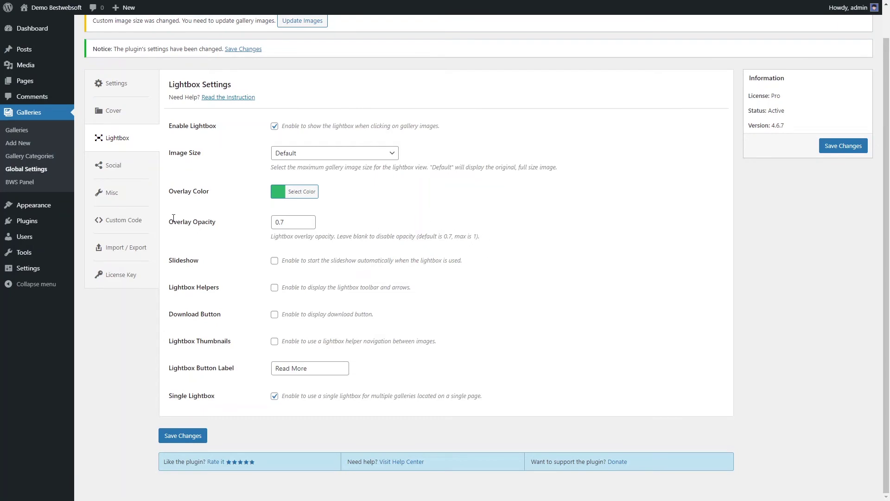
left_click(289, 221)
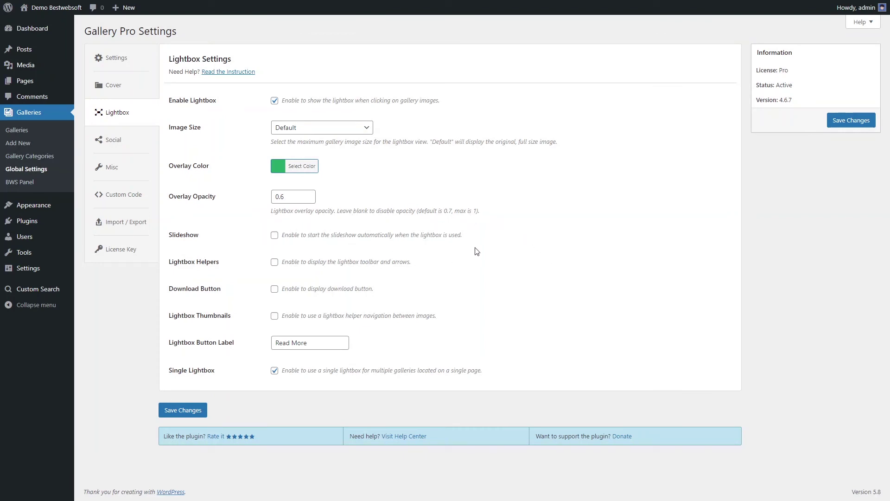
Enable the automatic lightbox slideshow and open the DEMO Nature gallery from its cover on the Contact page
left_click(275, 235)
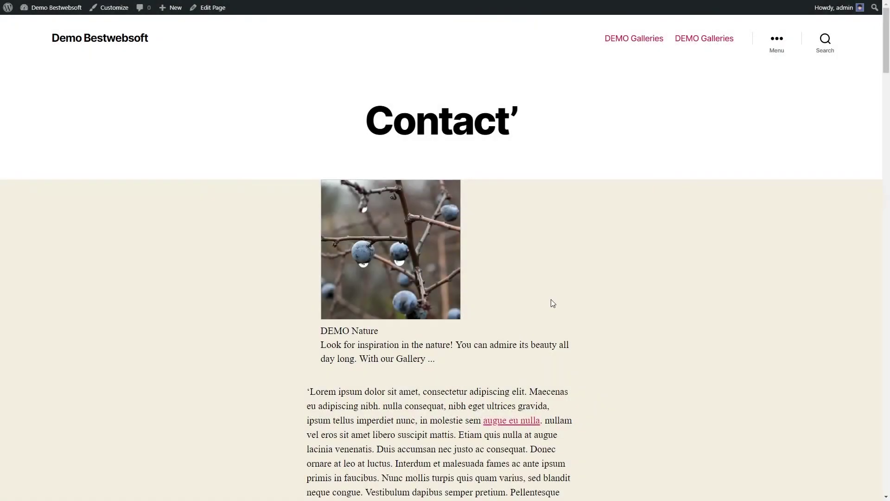
left_click(408, 287)
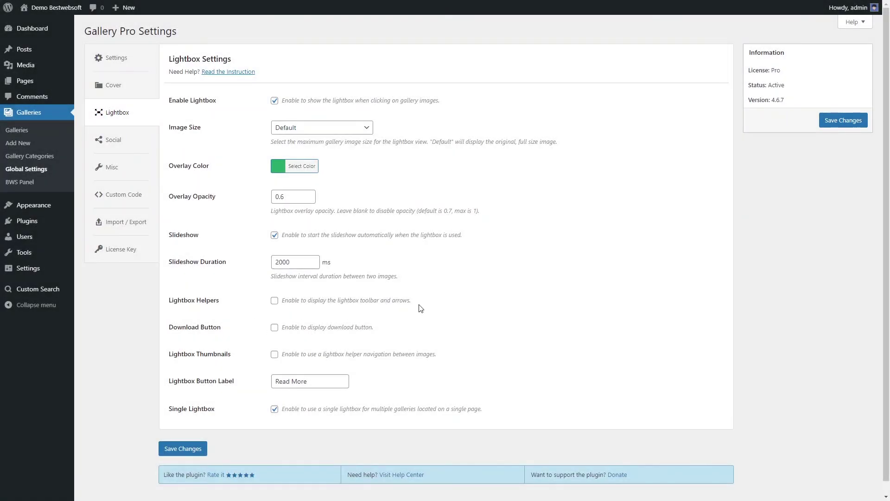
Enable the lightbox helpers and the download button, and save the lightbox settings
left_click(272, 301)
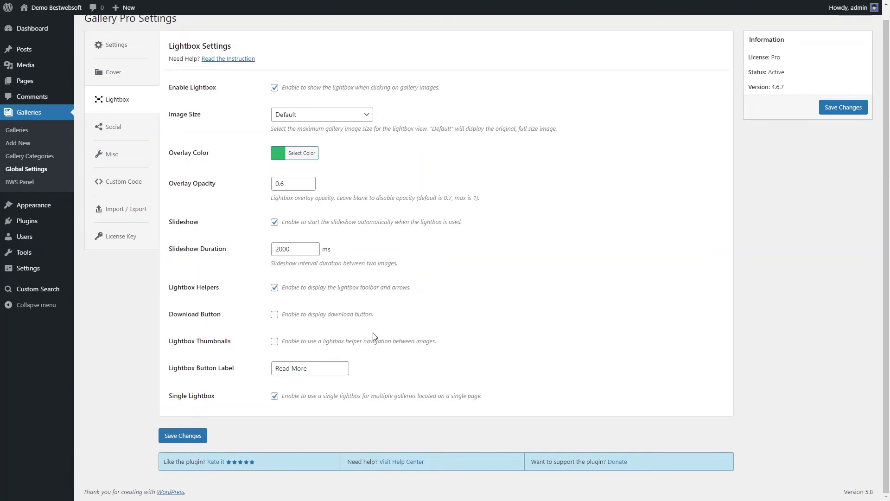
left_click(275, 315)
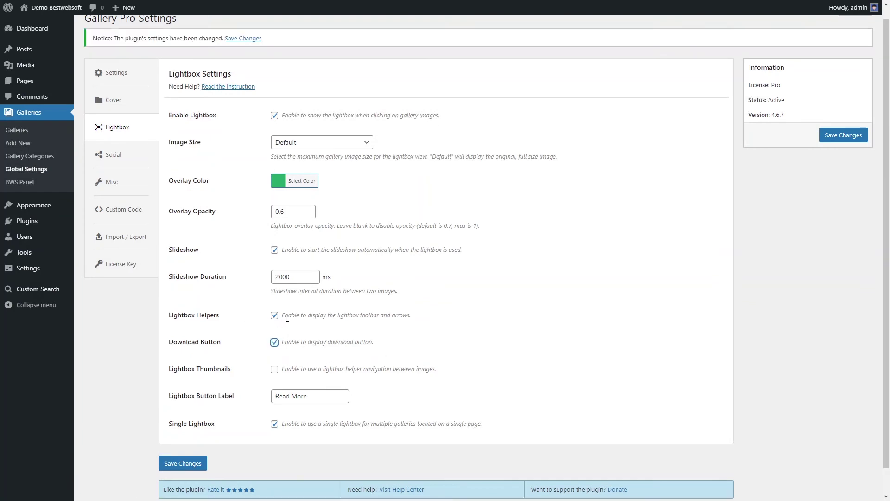
left_click(858, 134)
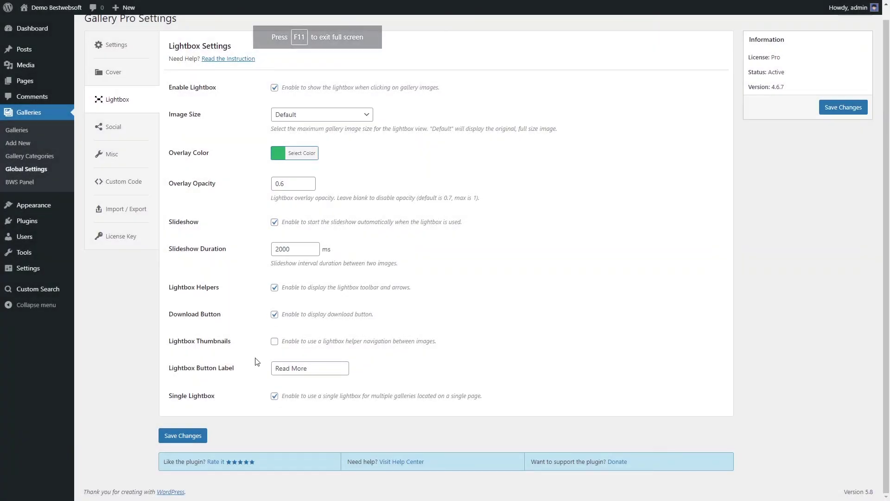
Enable and save lightbox thumbnails, and preview the Wood image in the DEMO Nature gallery
left_click(275, 343)
left_click(838, 132)
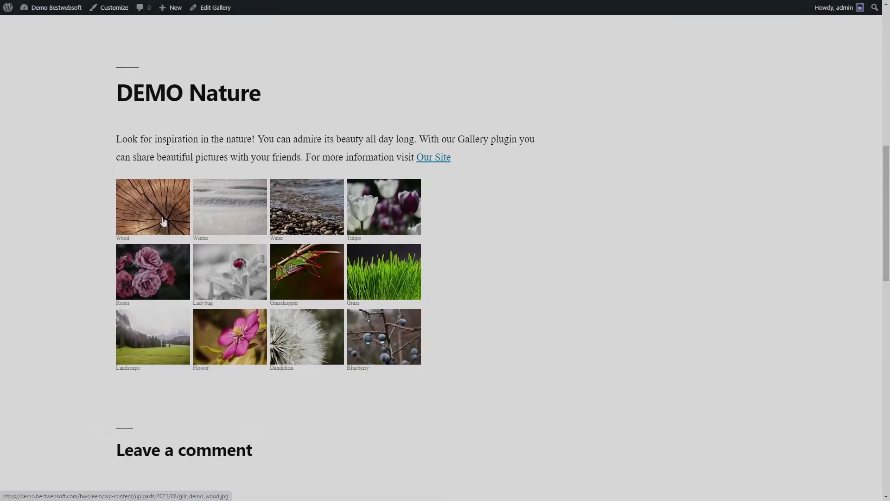
left_click(163, 221)
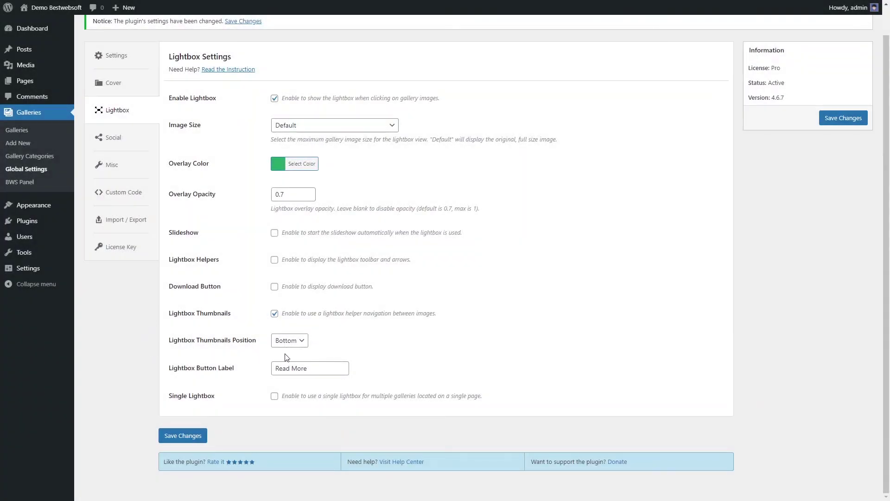
Set the lightbox thumbnails position to Right and browse the Winter, Water and Tulips images through their thumbnails
left_click(290, 341)
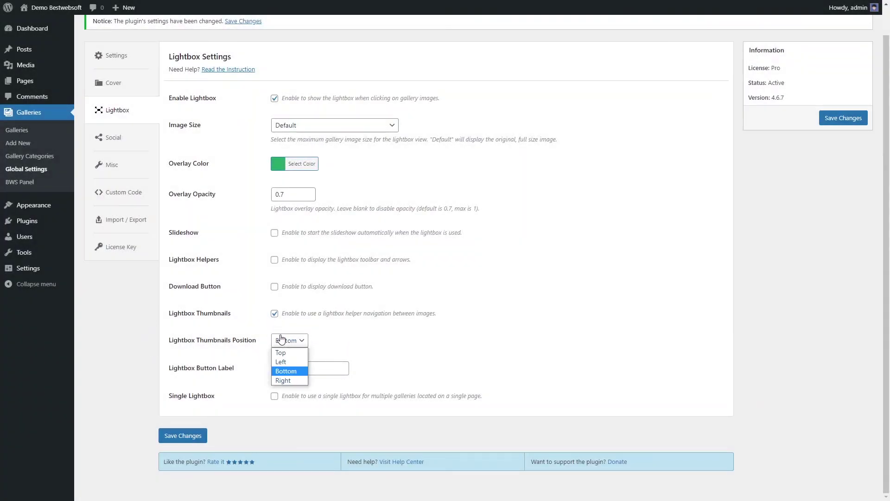
left_click(285, 362)
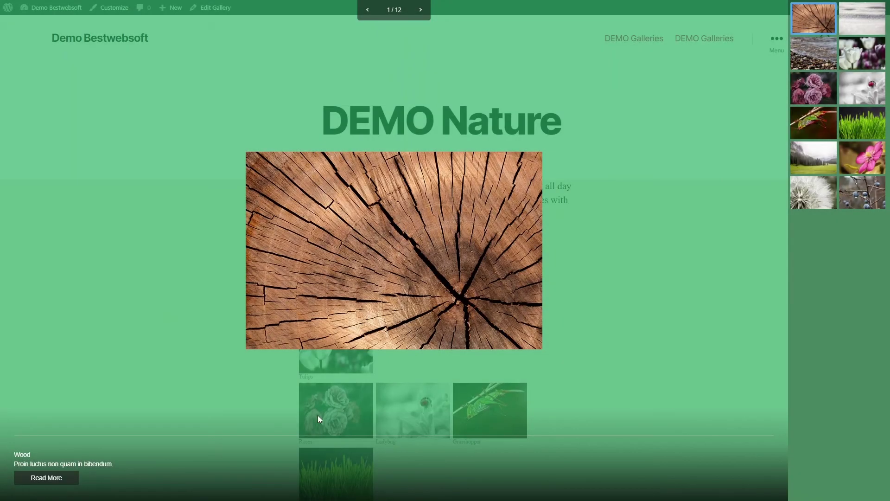
left_click(858, 30)
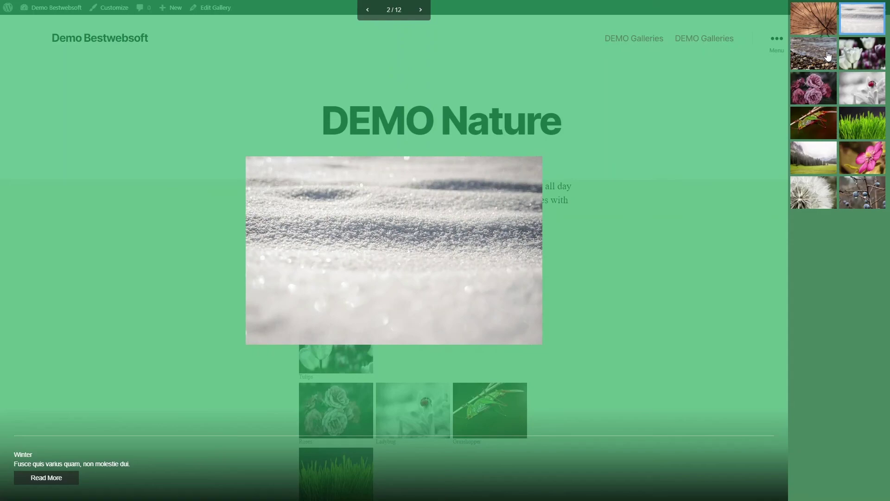
left_click(829, 56)
left_click(851, 54)
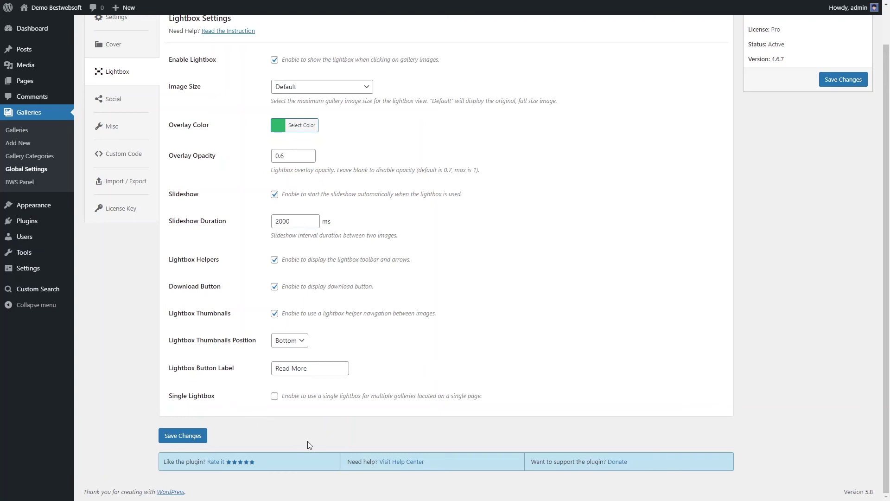
Enable a single lightbox for multiple galleries located on one page
left_click(274, 395)
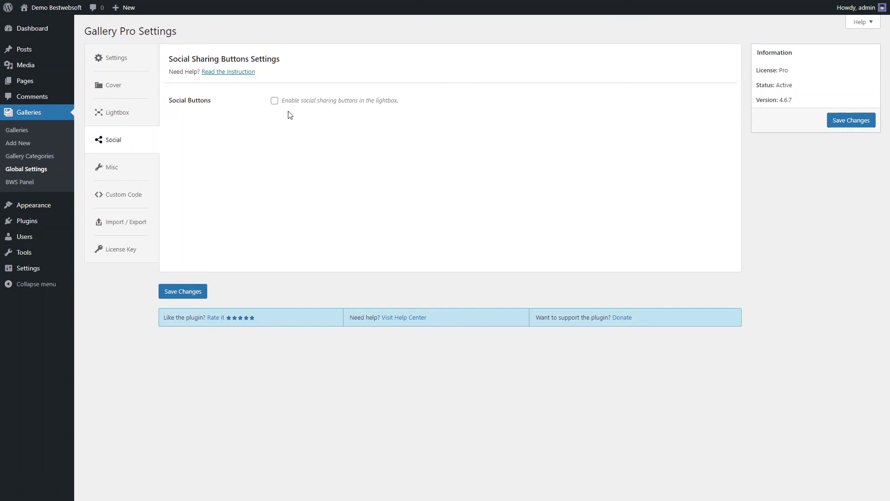
Enable lightbox social sharing buttons for Facebook, Twitter and Pinterest, and enable the likes counter
left_click(273, 101)
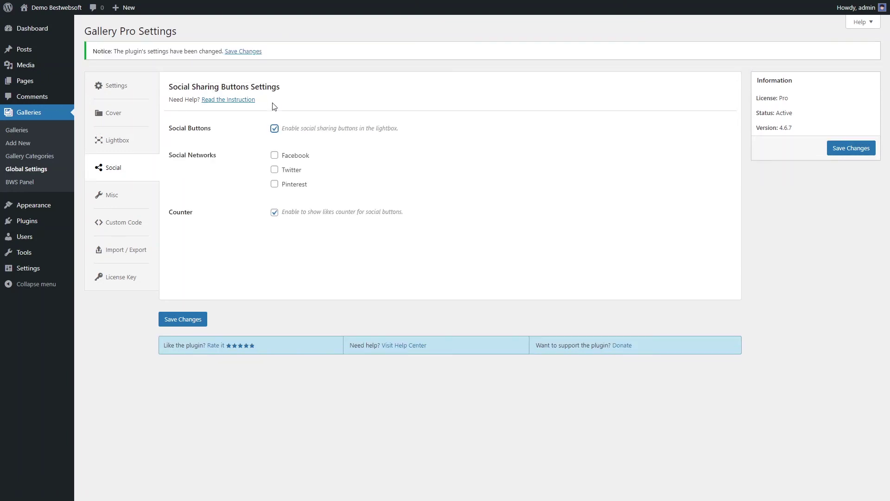
left_click(275, 156)
left_click(276, 170)
left_click(274, 186)
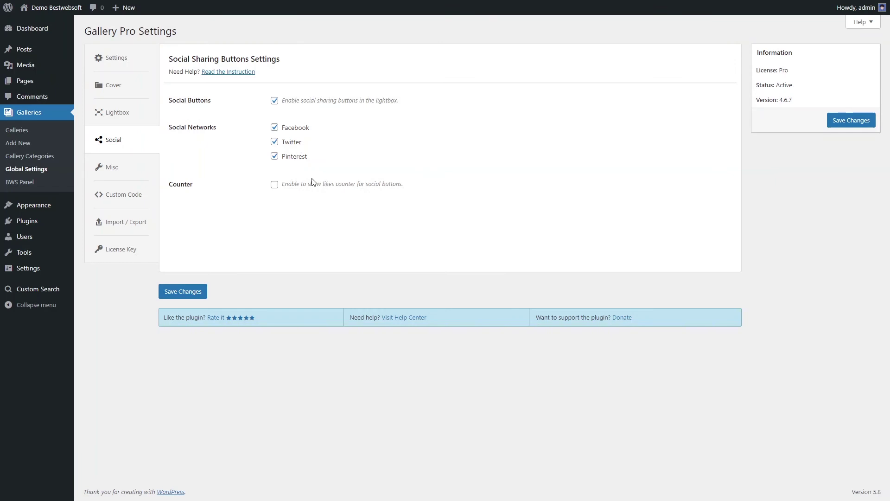
left_click(274, 184)
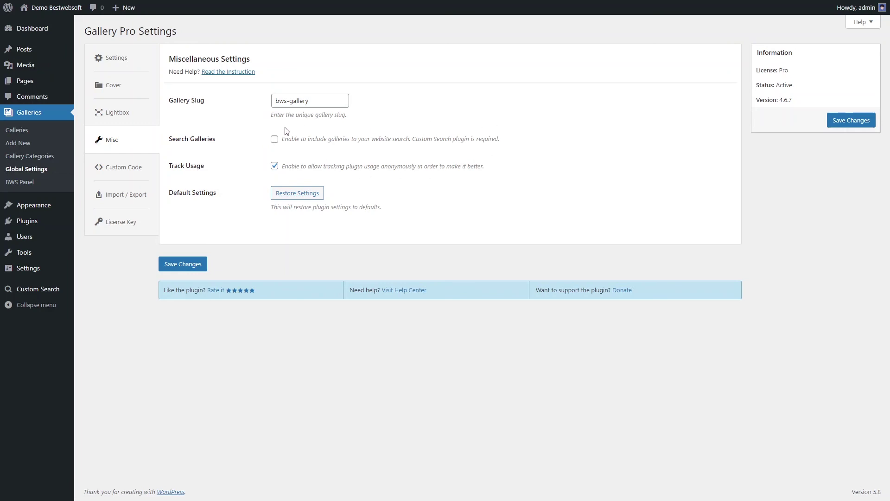
Include galleries in the website search, save the miscellaneous settings, and search the site for "nature"
left_click(274, 139)
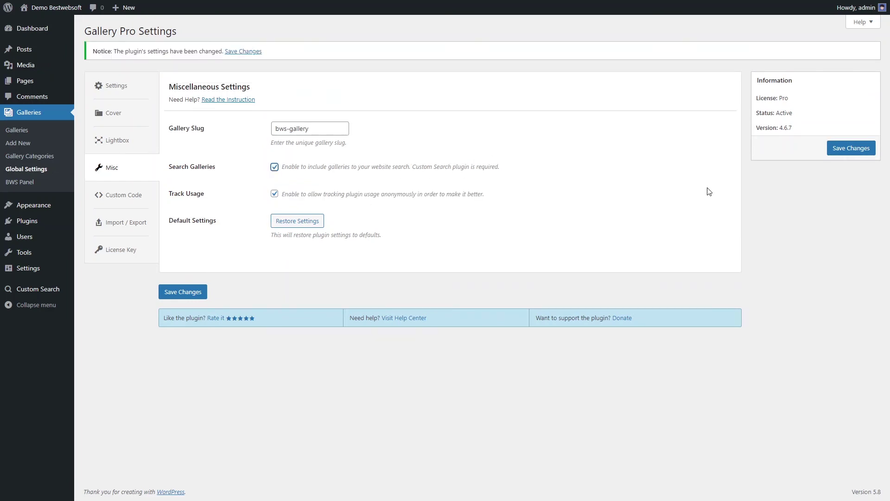
left_click(851, 147)
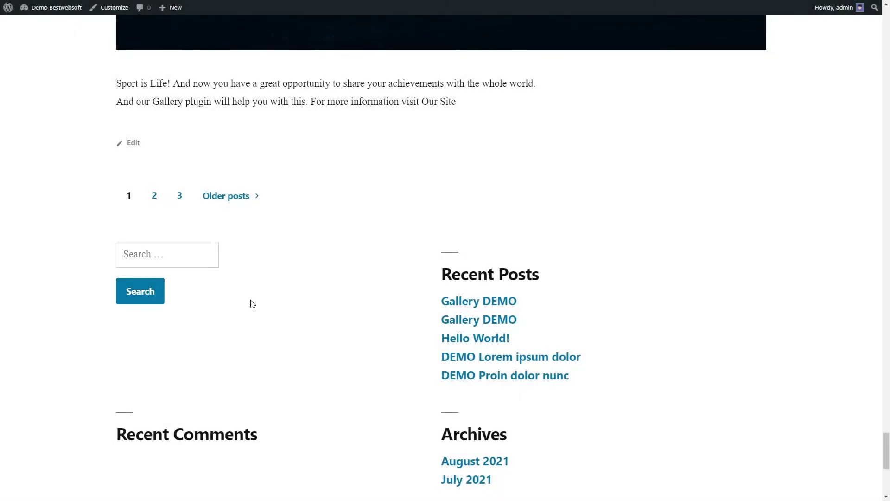
left_click(202, 248)
type("nature")
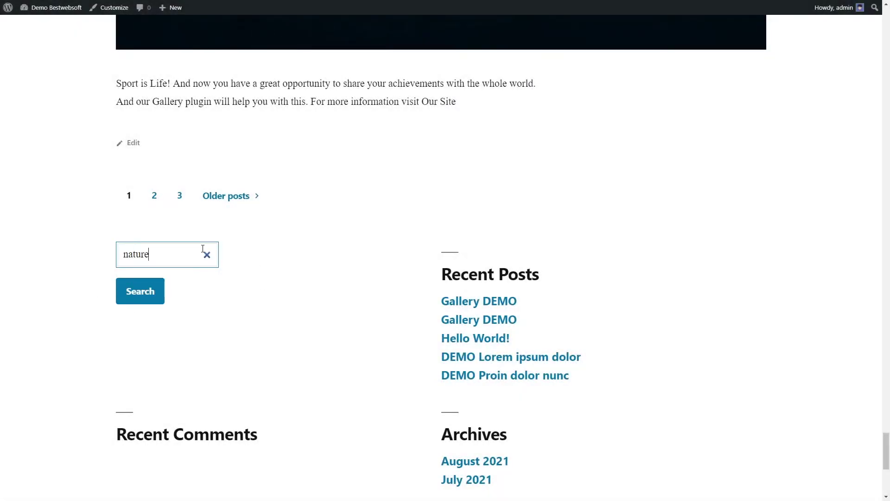
key("Return")
scroll(69, 266, "down", 5)
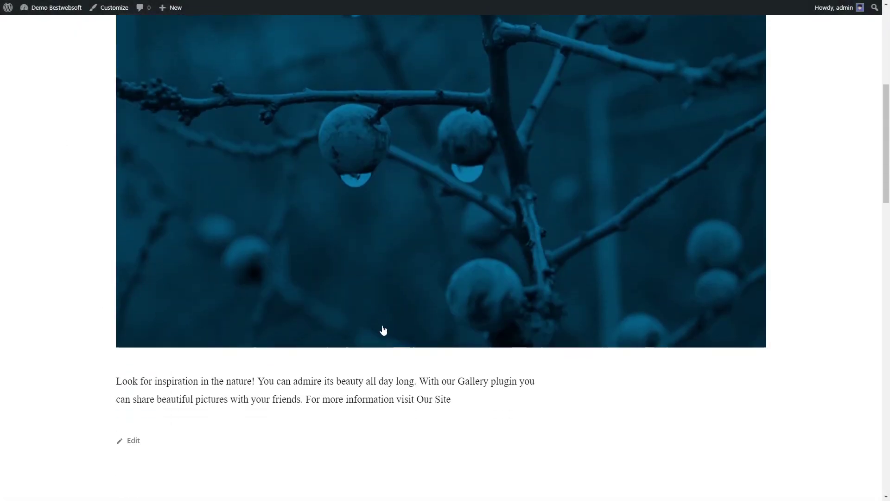
scroll(741, 178, "up", 5)
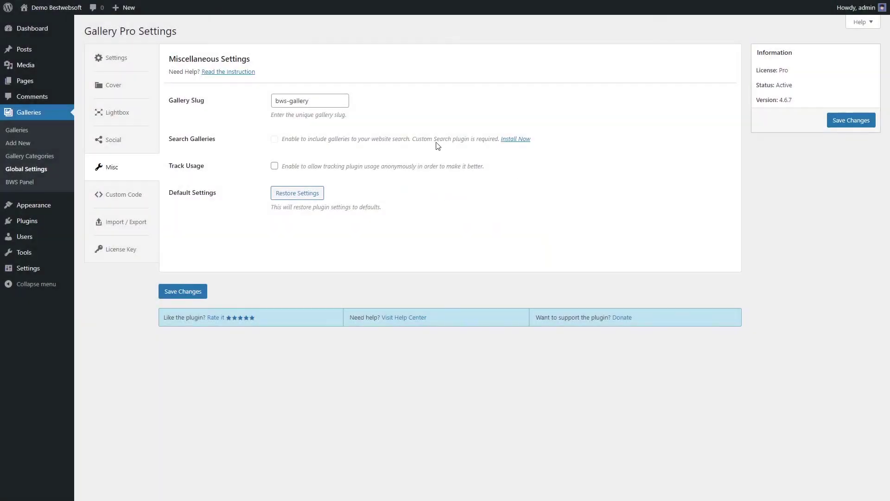
Allow anonymous plugin usage tracking and request restoring the plugin settings to their defaults
left_click(274, 166)
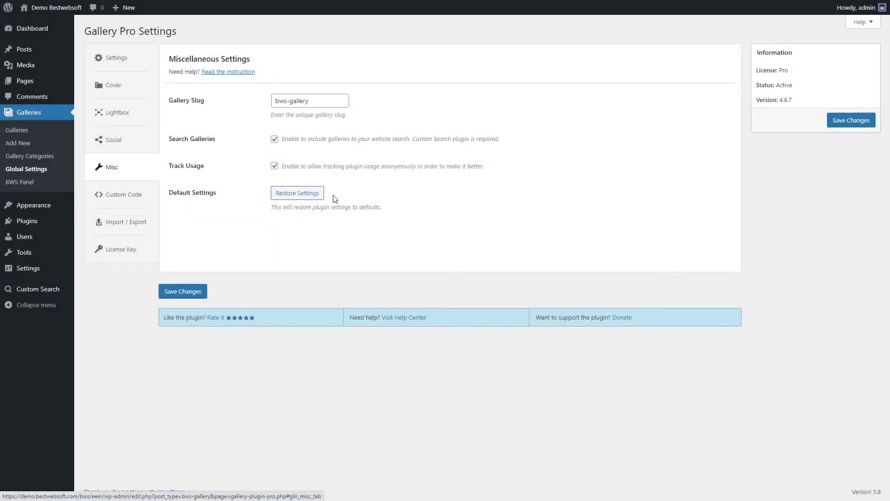
left_click(320, 197)
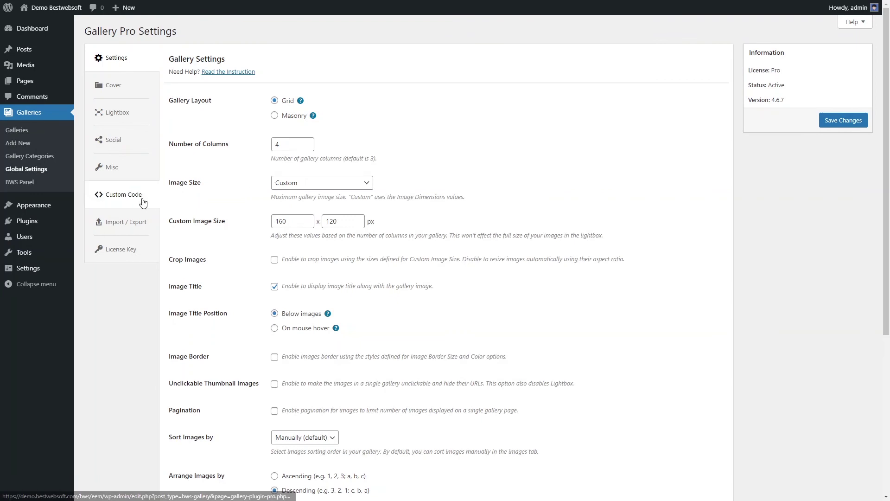
Toggle custom CSS code and activate custom JavaScript code in the plugin's custom code settings
left_click(141, 199)
left_click(172, 112)
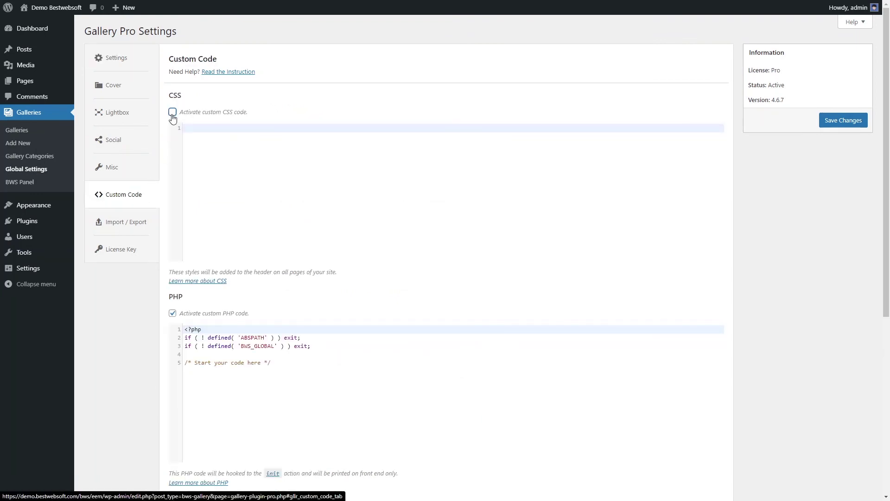
scroll(172, 309, "down", 1)
scroll(172, 316, "down", 6)
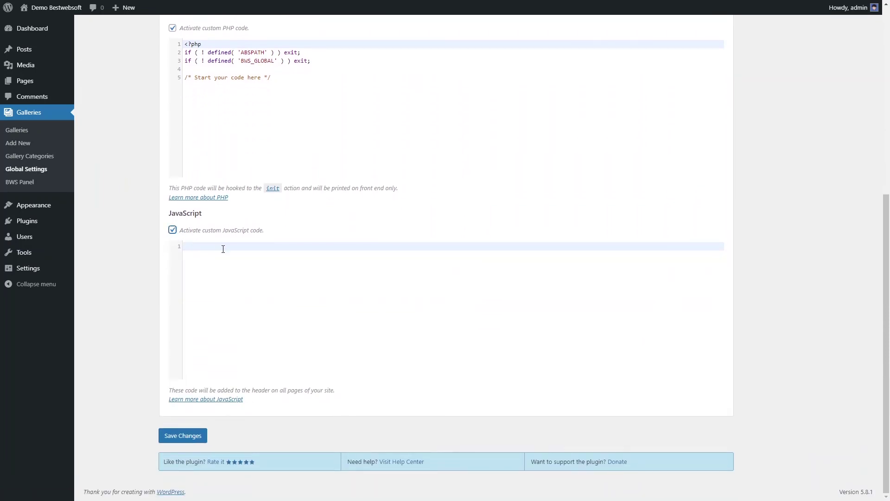
scroll(259, 269, "up", 7)
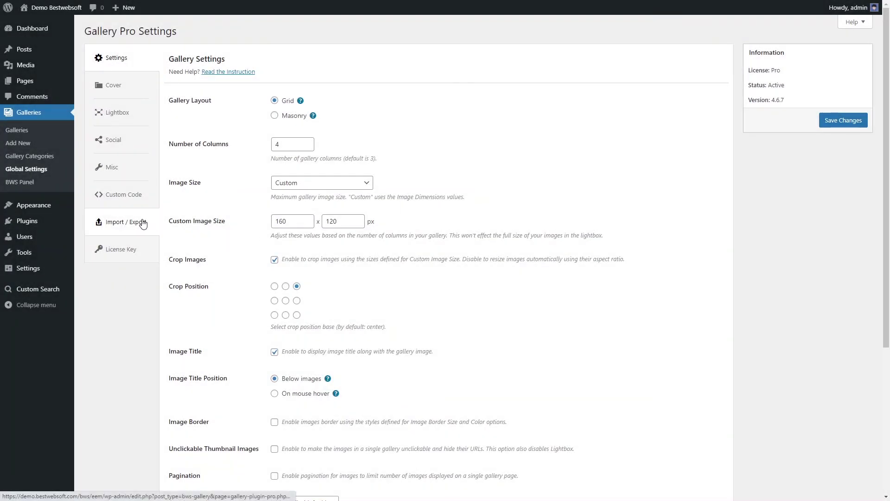
Request removal of the demo data in the import and export settings
left_click(142, 221)
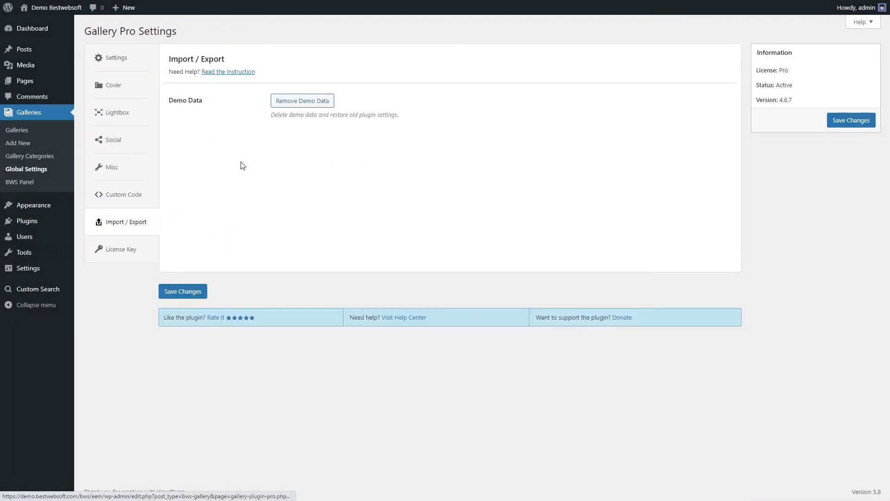
left_click(286, 100)
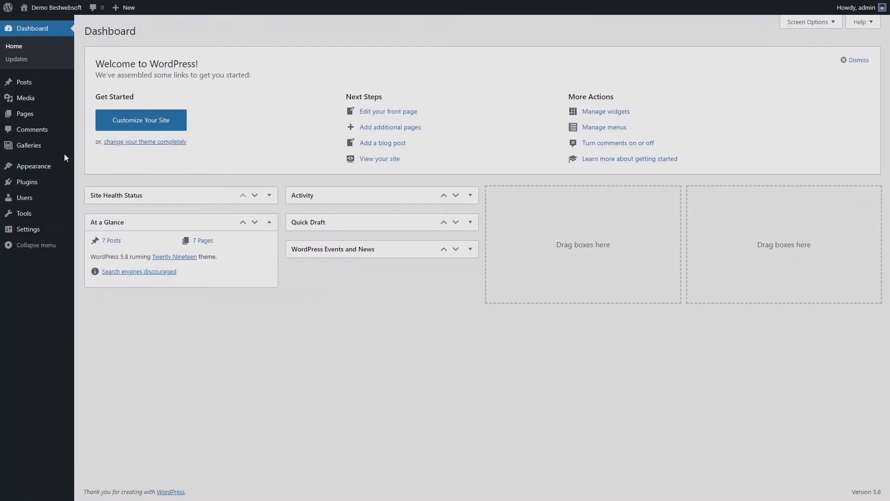
Open the license settings in the galleries' global settings and check the Gallery Pro license key
mouse_move(61, 147)
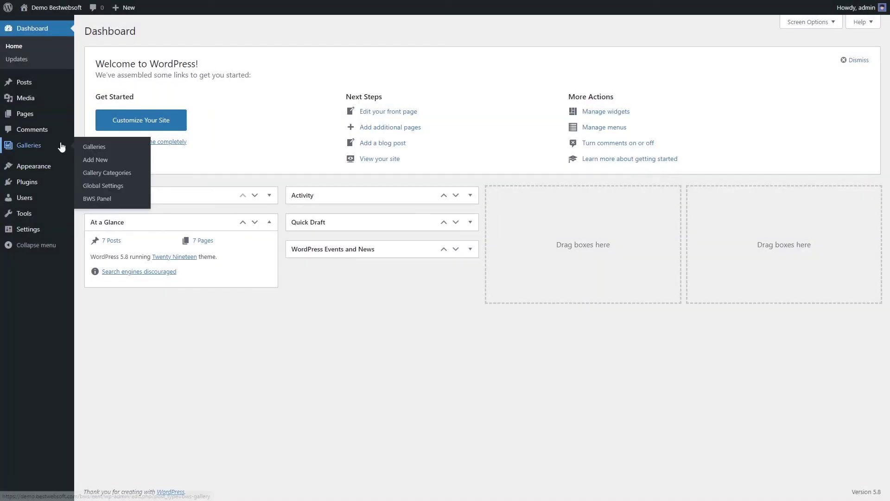
left_click(98, 188)
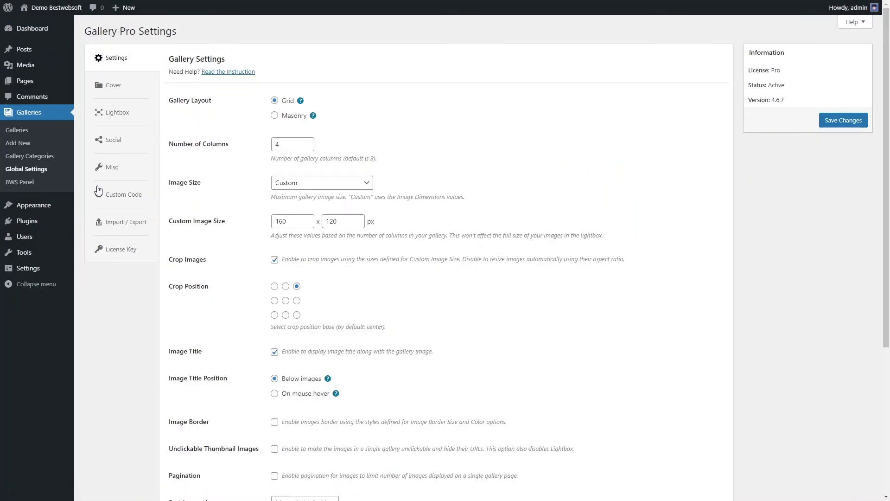
left_click(127, 251)
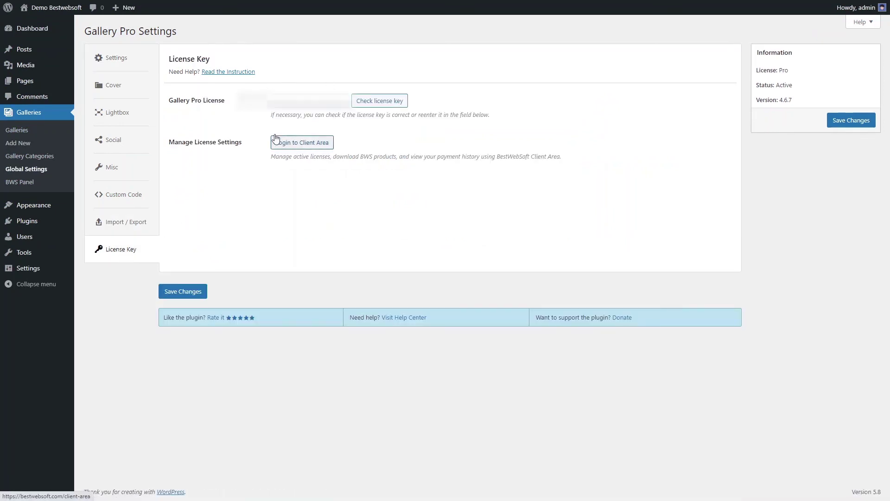
left_click(368, 103)
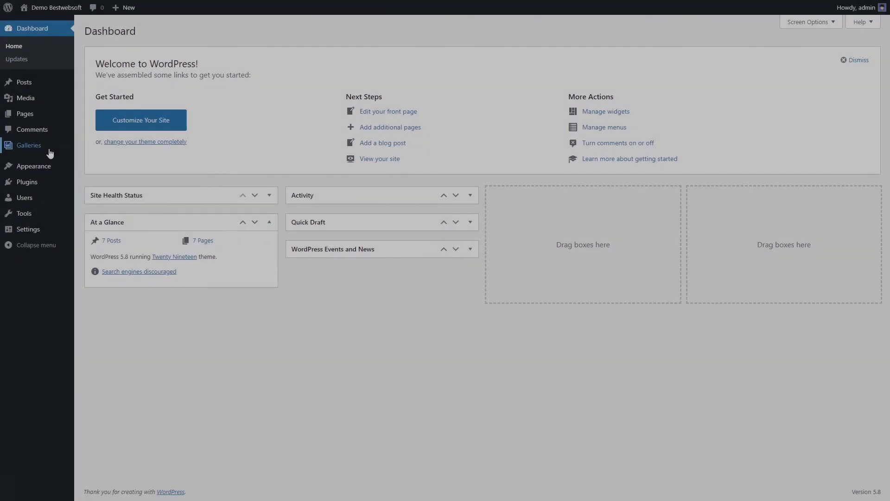
Create a new slider from the images of the DEMO Gastronomy gallery with shortcode id 463, and open the slider for editing
mouse_move(69, 147)
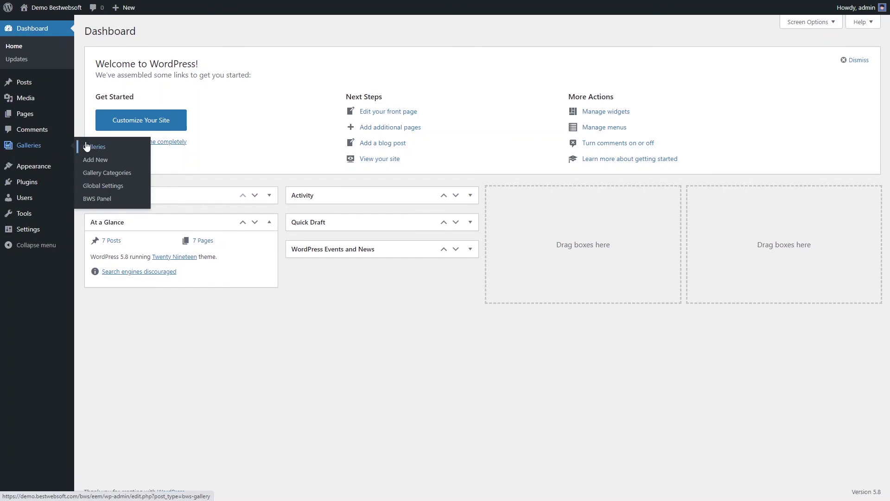
left_click(87, 146)
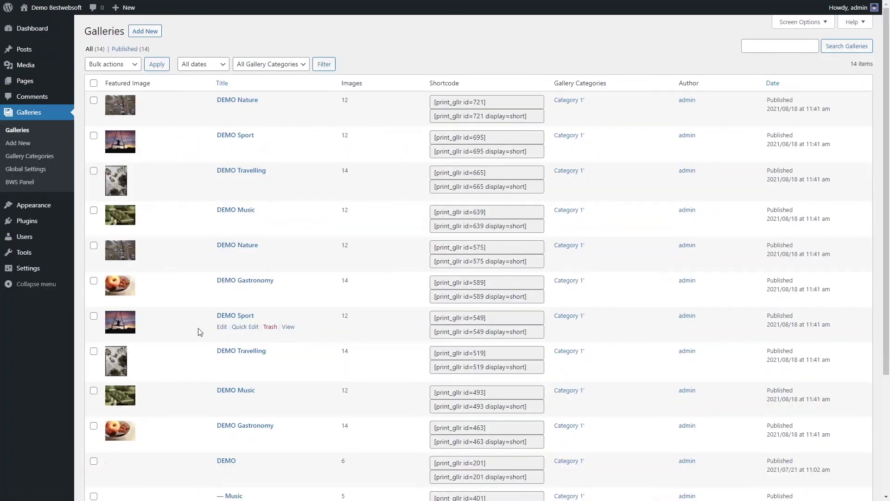
scroll(221, 278, "down", 3)
left_click(221, 275)
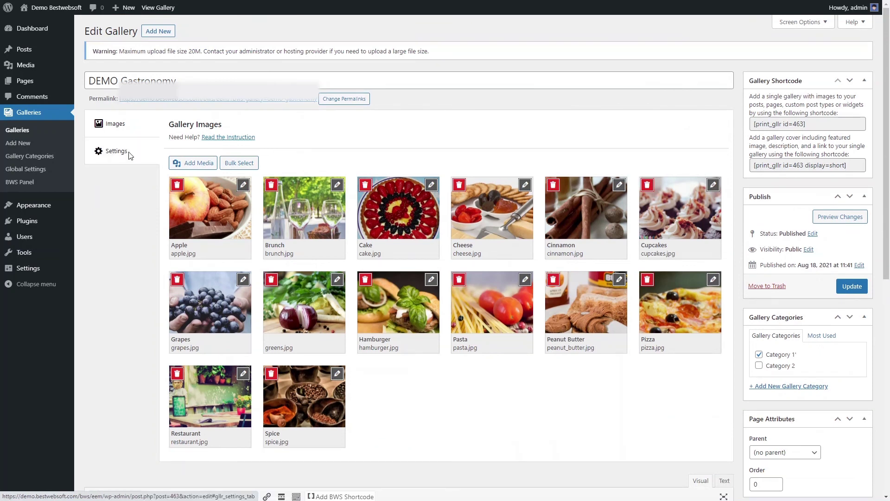
left_click(122, 151)
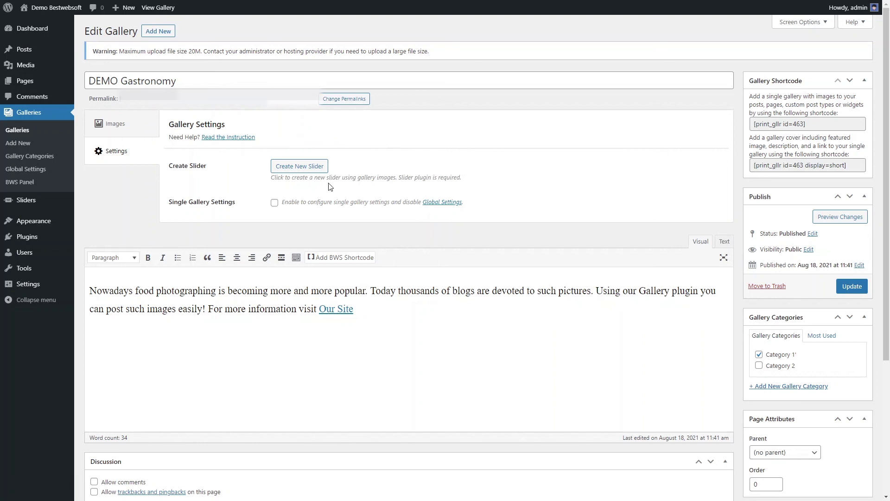
left_click(311, 168)
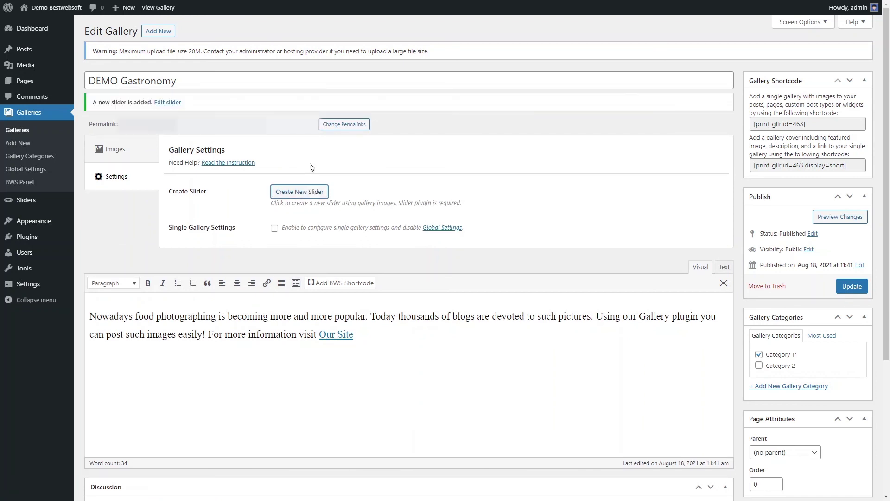
left_click(175, 103)
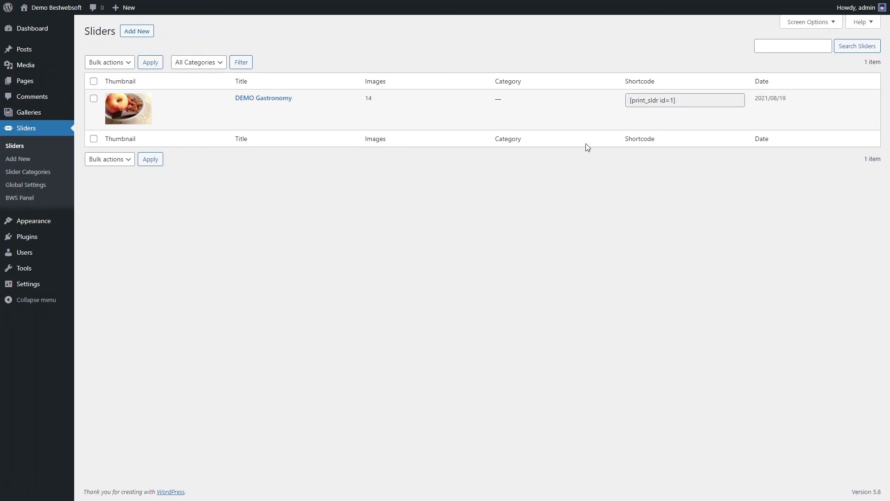